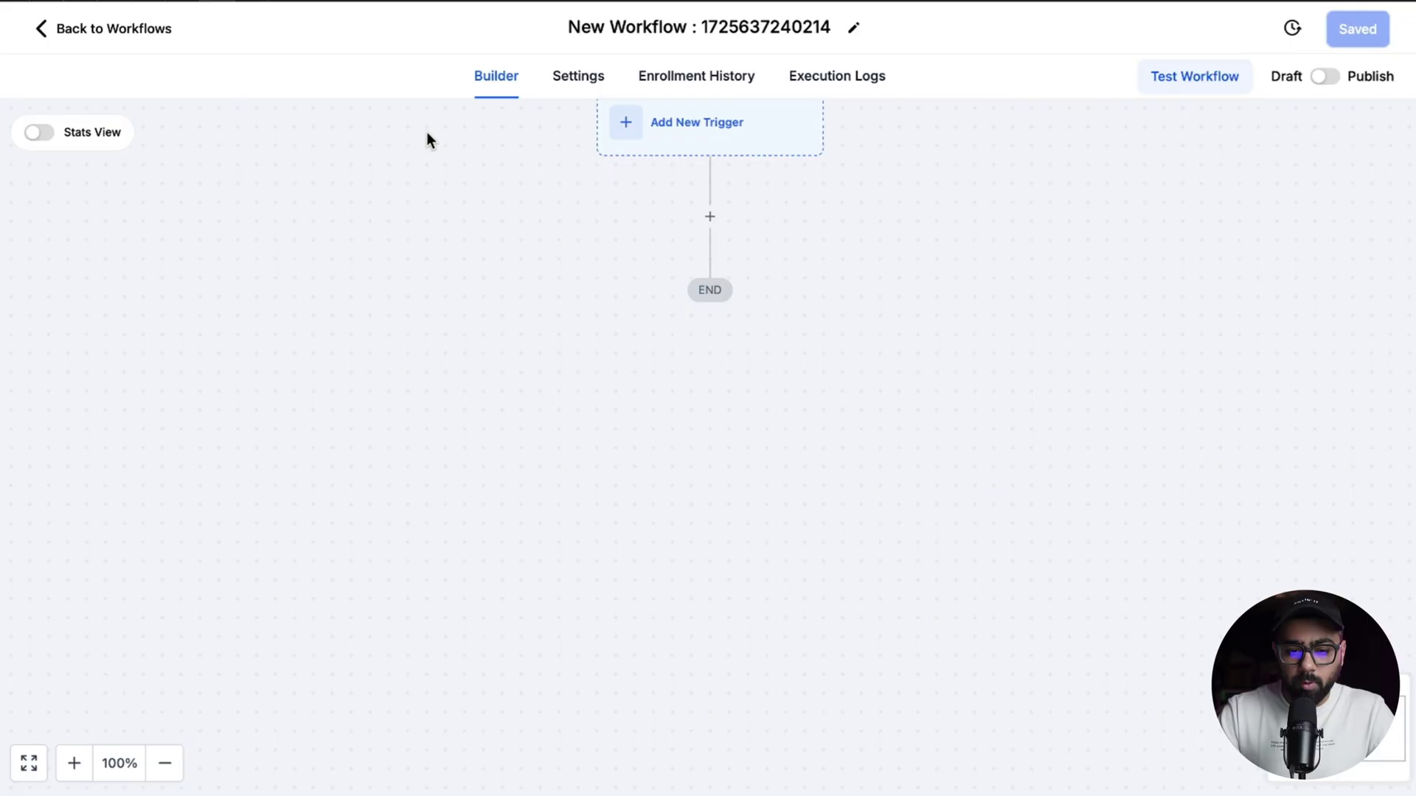
- Scroll up the trigger list beside the empty workflow
{"action": "scroll", "coordinate": [452, 136], "scroll_direction": "up", "scroll_amount": 1}
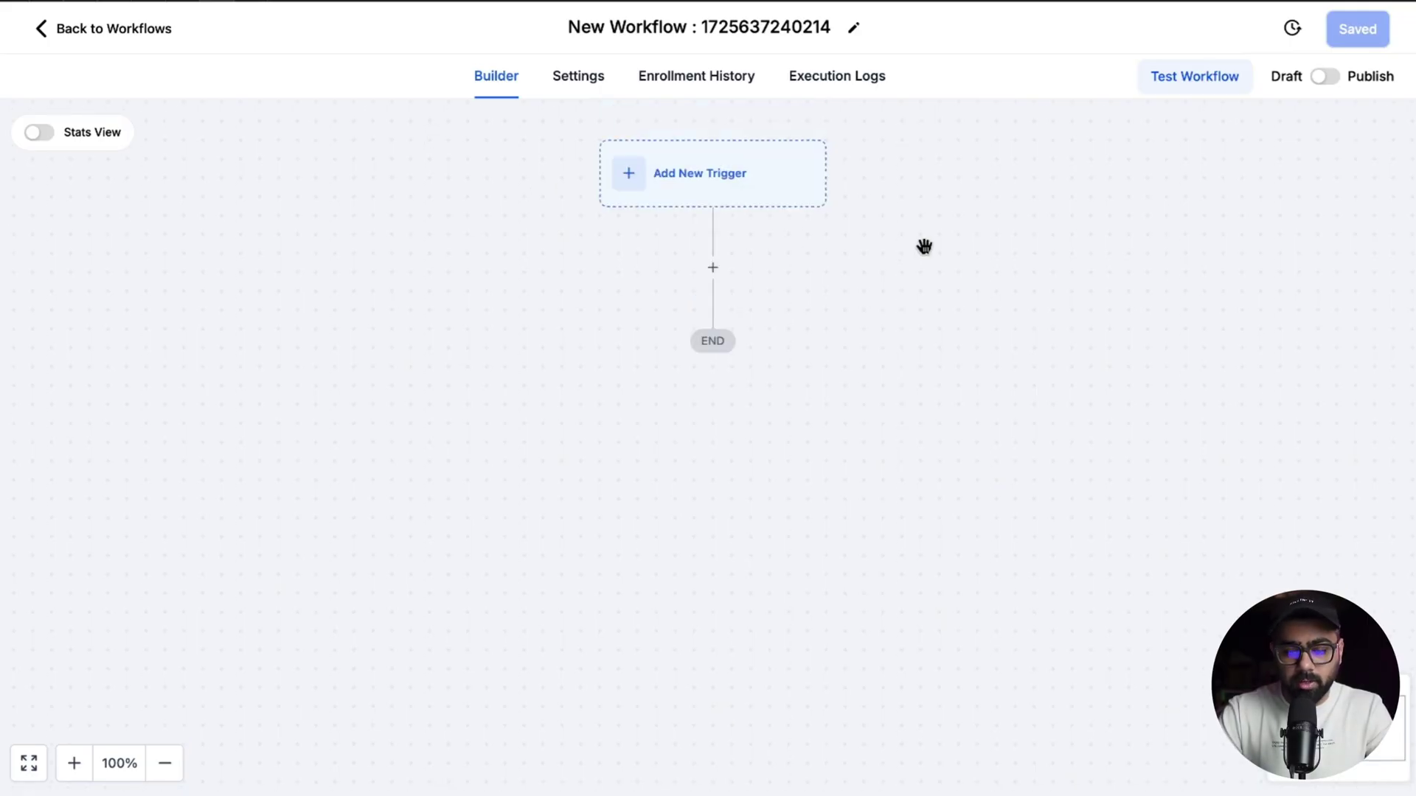
- Choose the Customer Replied trigger and filter it to SMS replies
{"action": "left_click", "coordinate": [778, 181]}
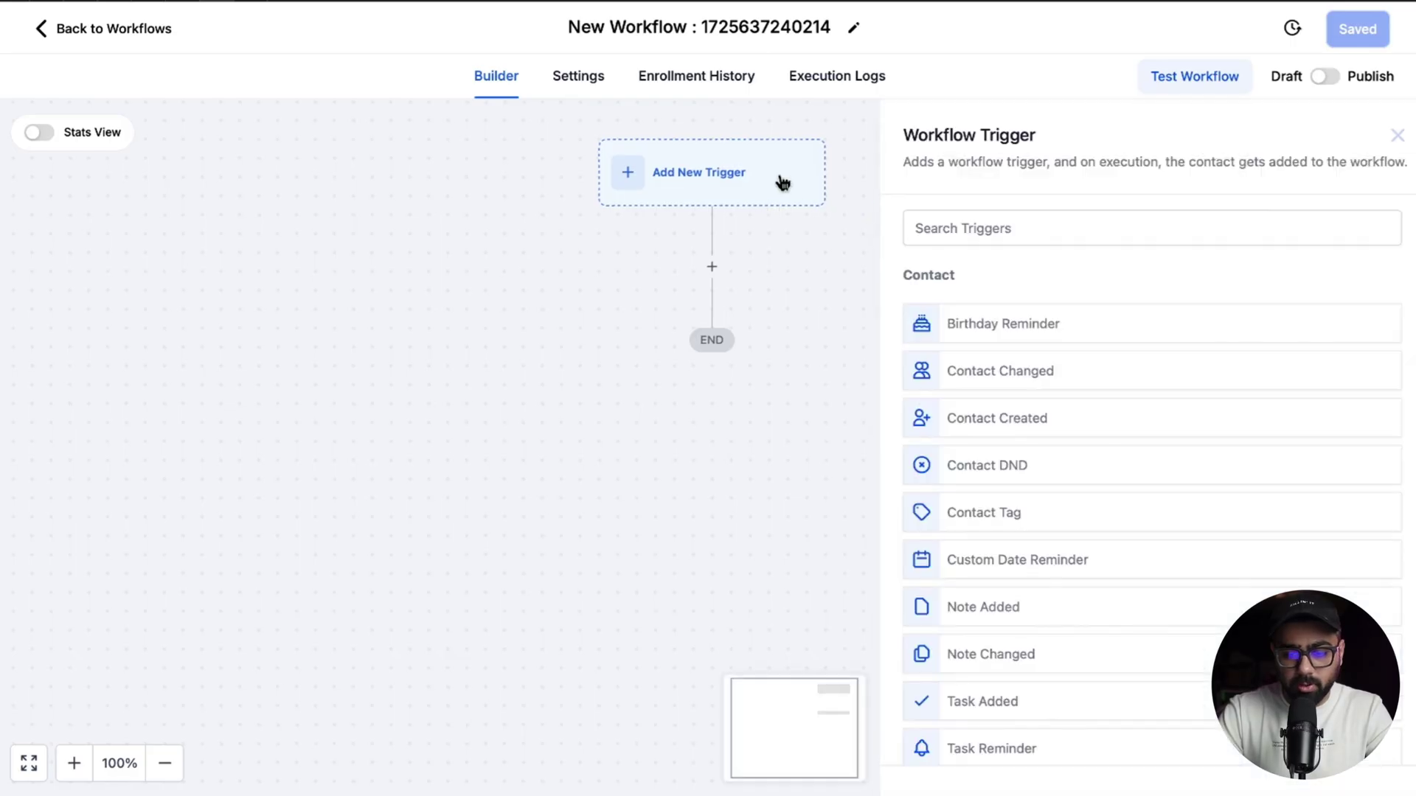
{"action": "type", "text": "reply"}
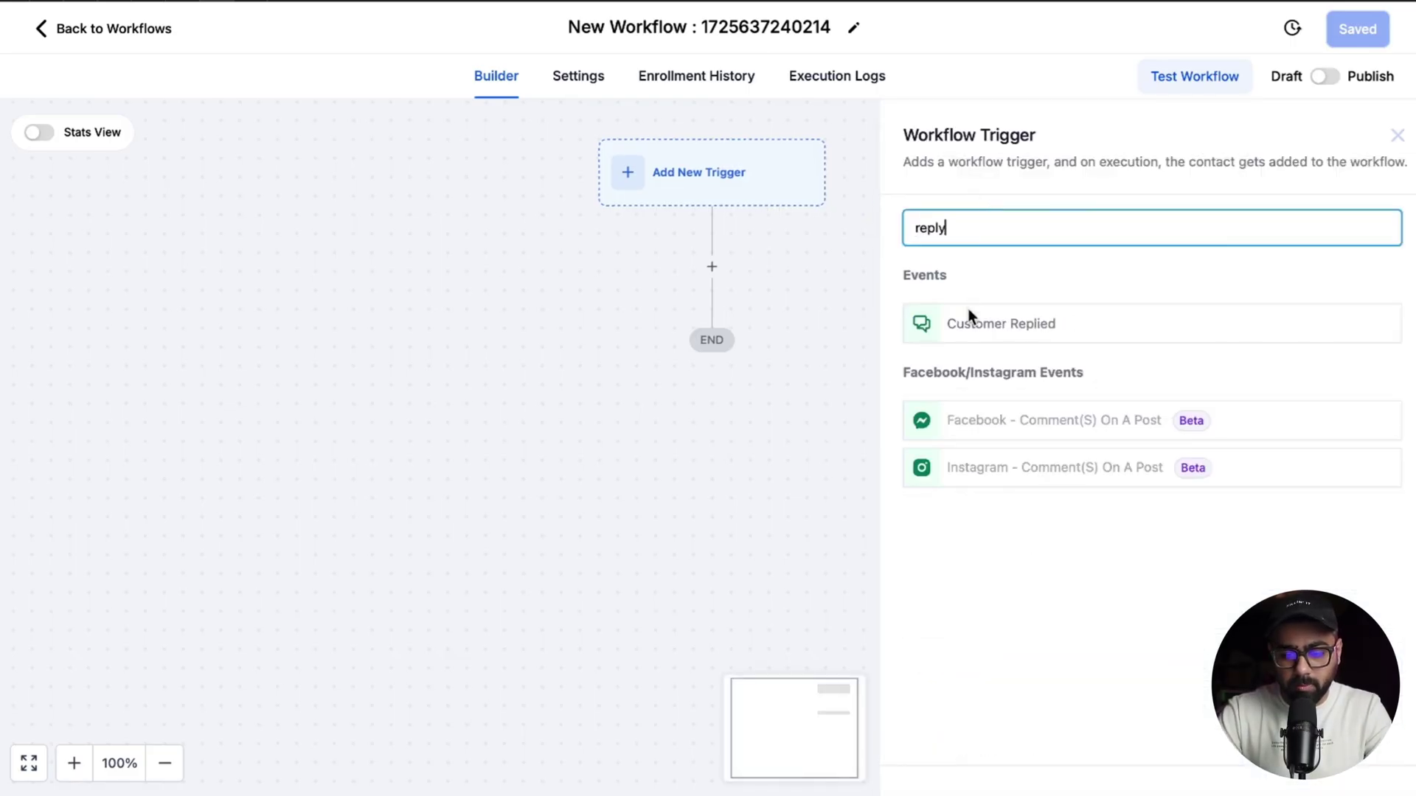
{"action": "left_click", "coordinate": [969, 320]}
{"action": "left_click", "coordinate": [632, 427]}
{"action": "left_click", "coordinate": [636, 453]}
{"action": "type", "text": "channel"}
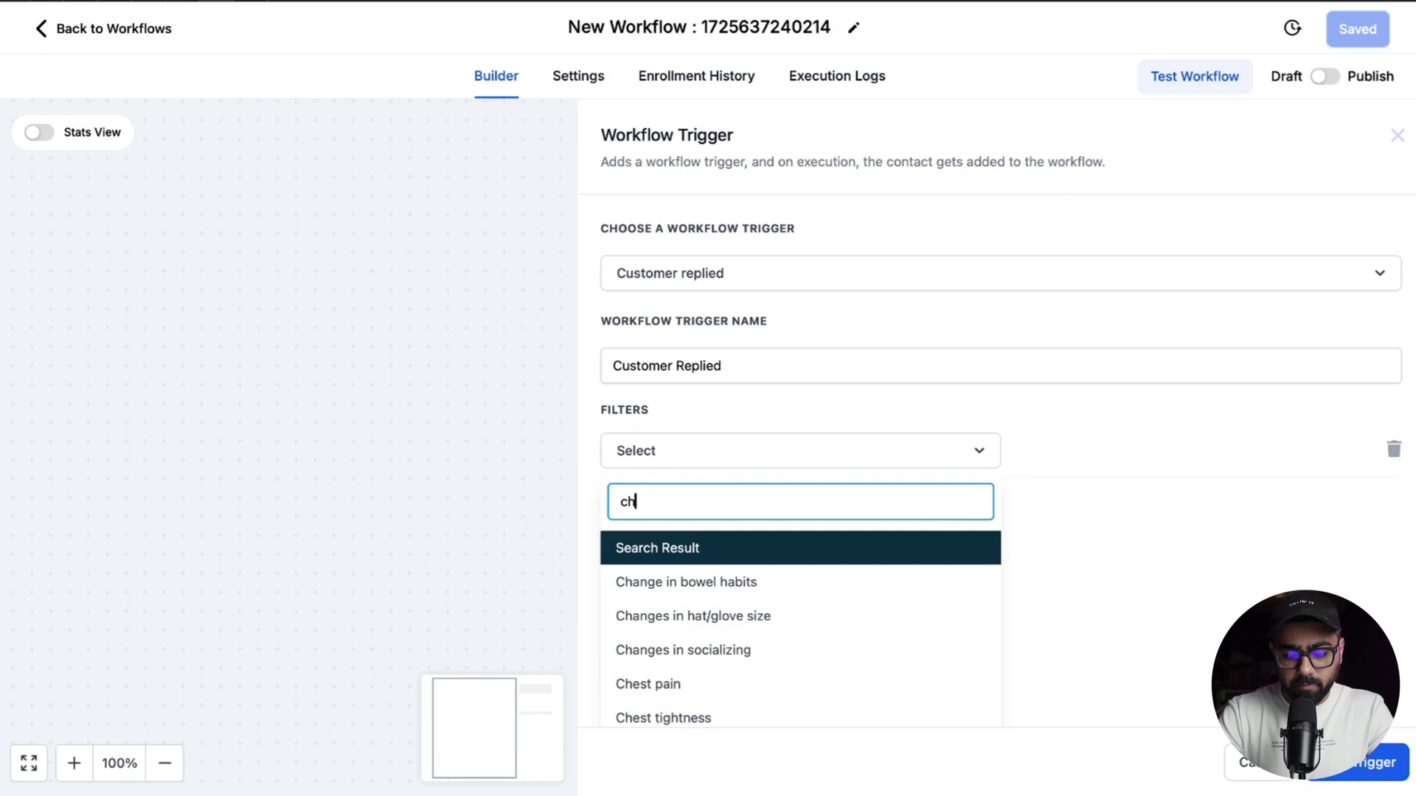
{"action": "left_click", "coordinate": [643, 582]}
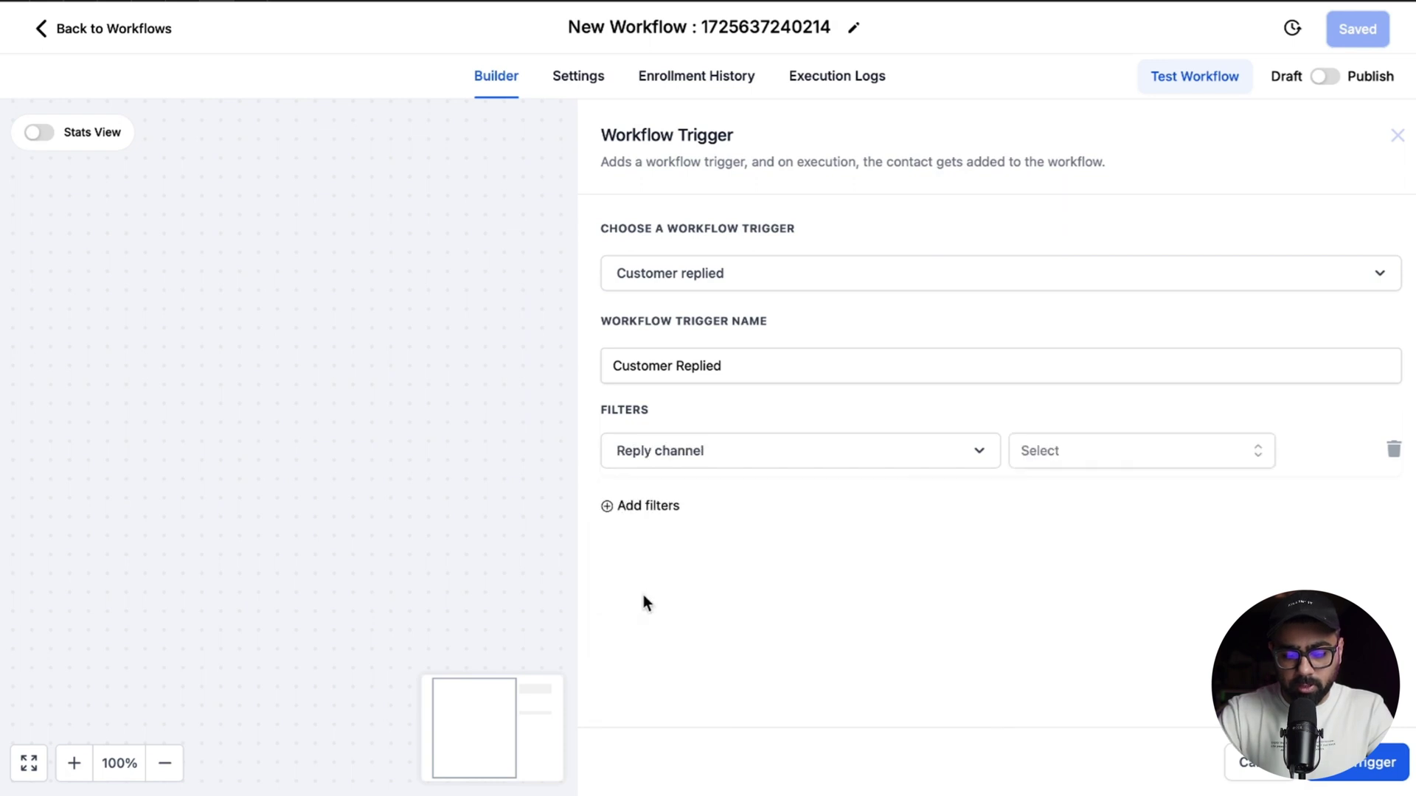
{"action": "left_click", "coordinate": [1122, 442]}
{"action": "type", "text": "sms"}
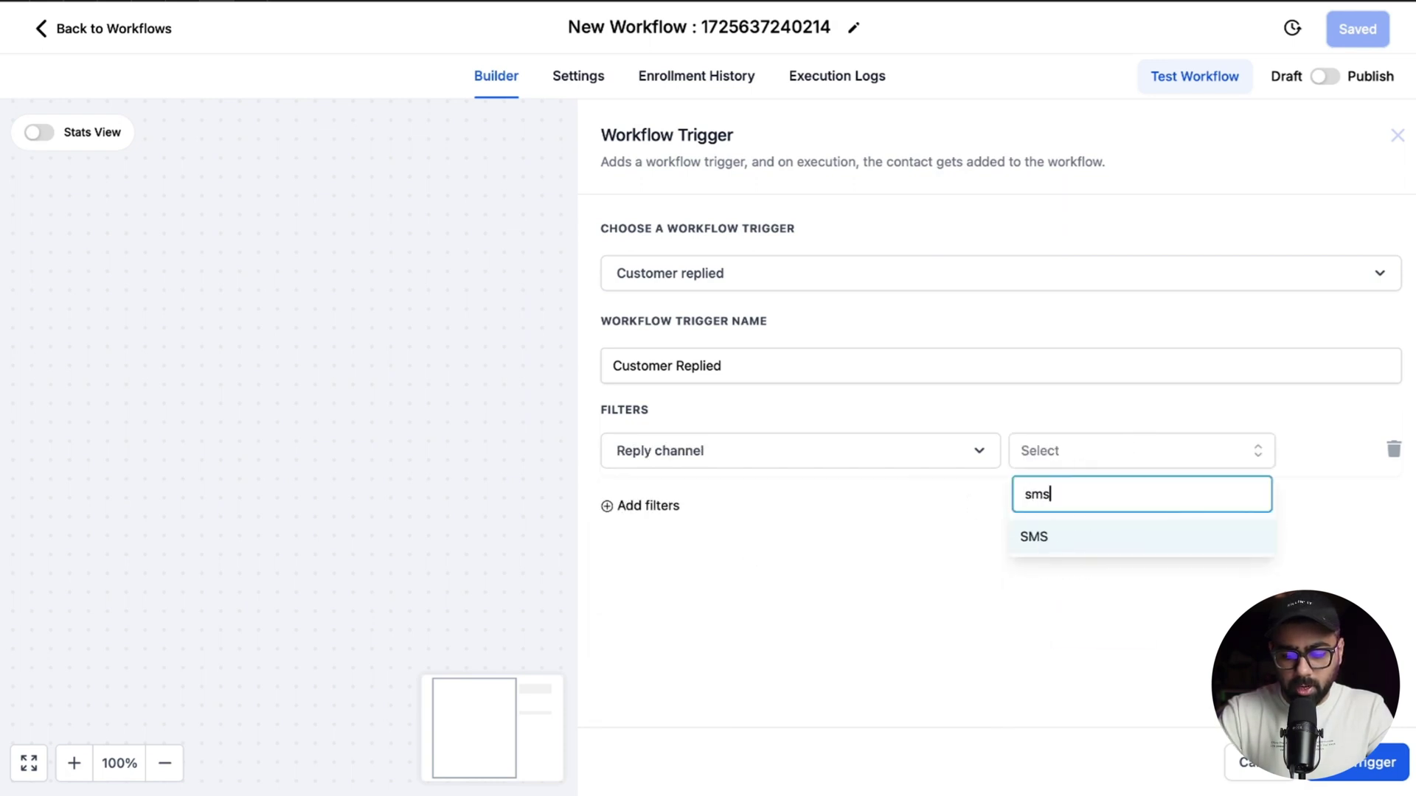
{"action": "left_click", "coordinate": [1043, 544]}
- Add an In Phone Number filter set to the first phone number
{"action": "left_click", "coordinate": [614, 510]}
{"action": "left_click", "coordinate": [668, 508]}
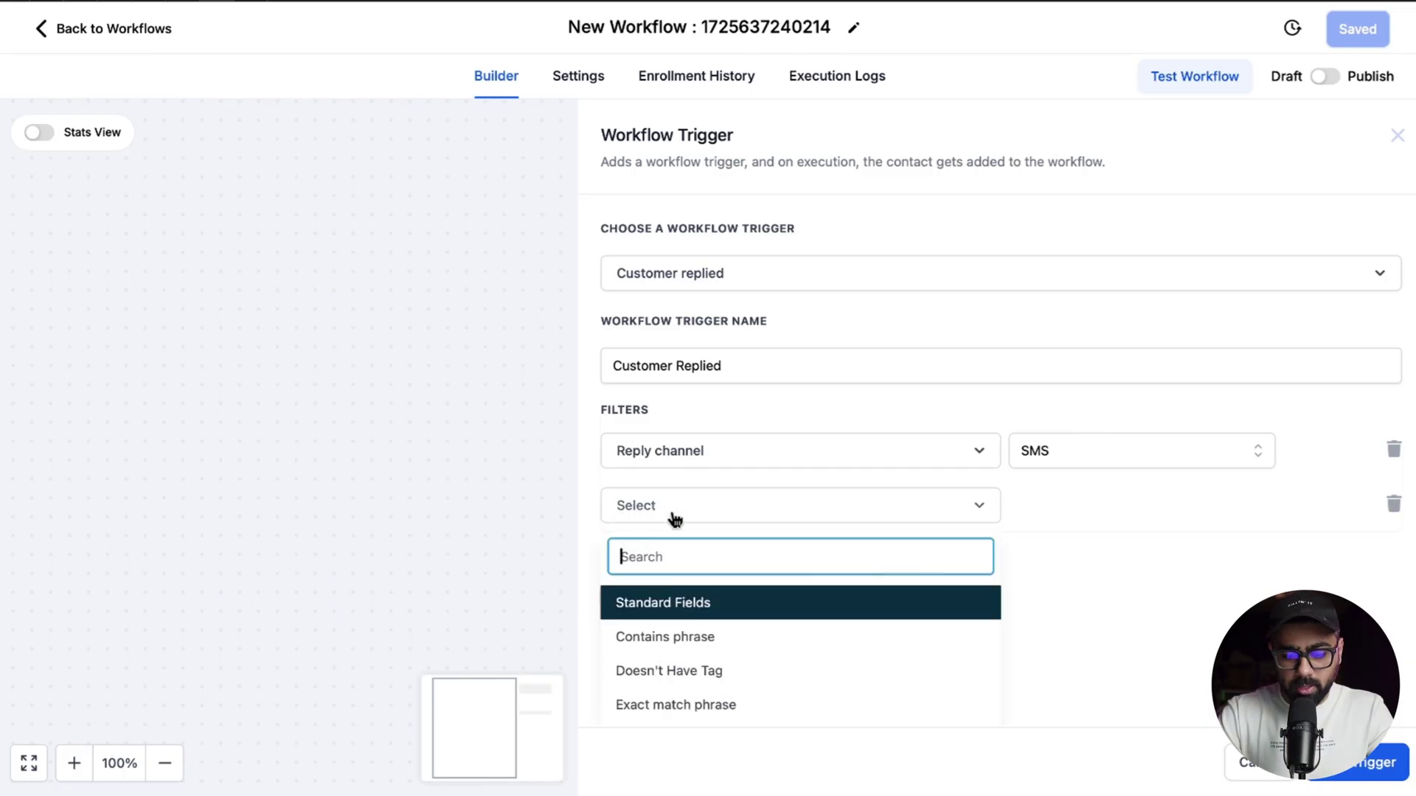
{"action": "type", "text": "phone"}
{"action": "left_click", "coordinate": [648, 636]}
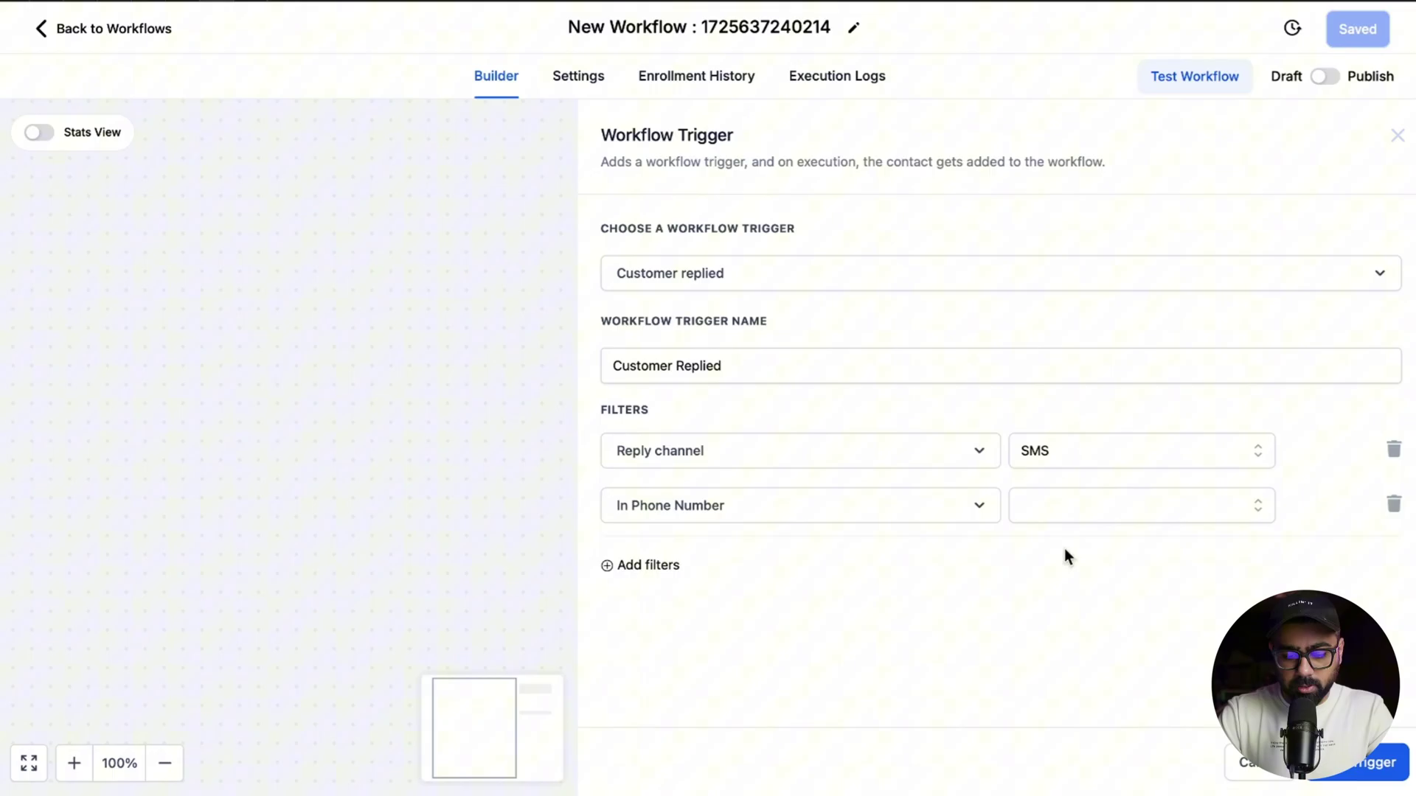
{"action": "left_click", "coordinate": [1092, 510]}
{"action": "left_click", "coordinate": [1093, 595]}
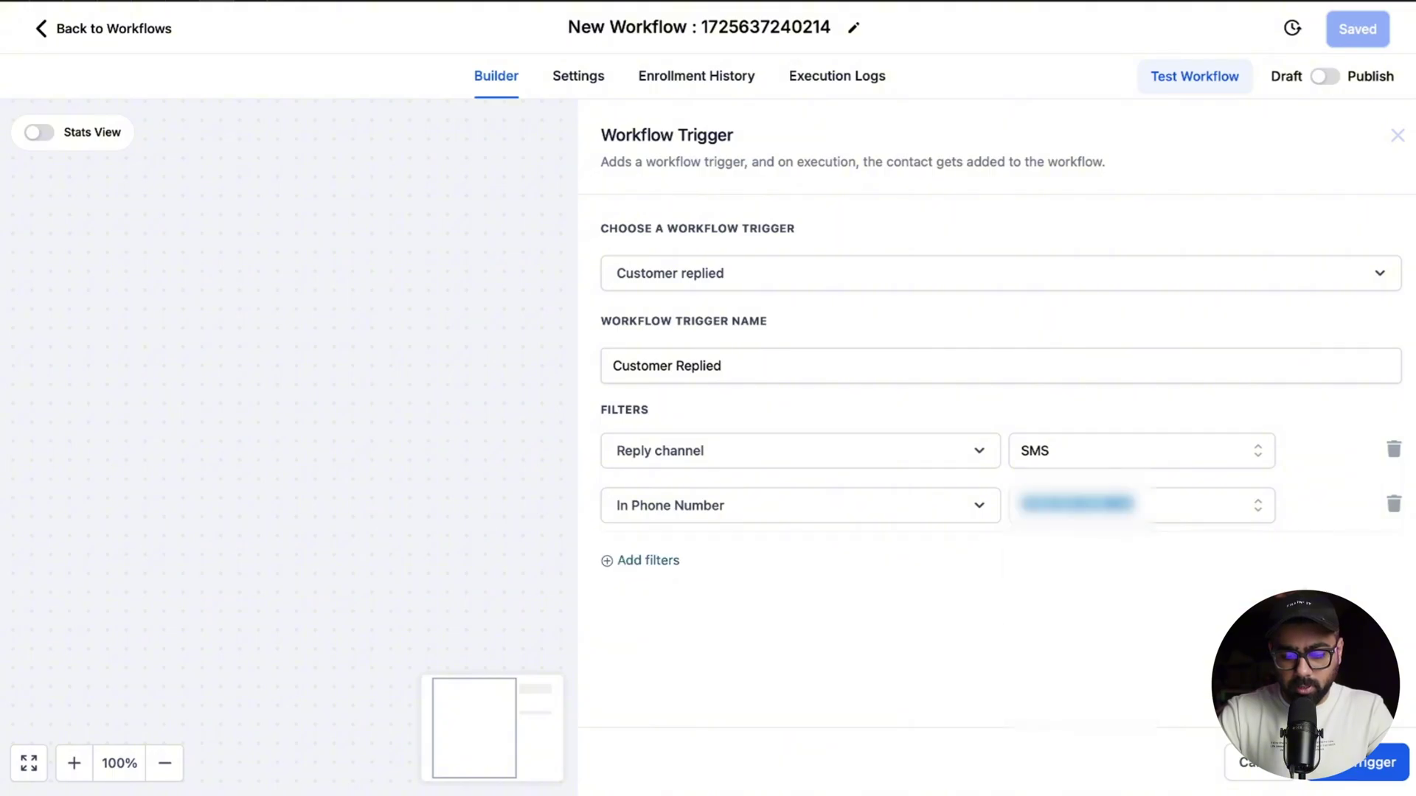
- Add a Has Tag filter requiring the aibooking-test tag
{"action": "left_click", "coordinate": [648, 562]}
{"action": "left_click", "coordinate": [668, 569]}
{"action": "type", "text": "tag"}
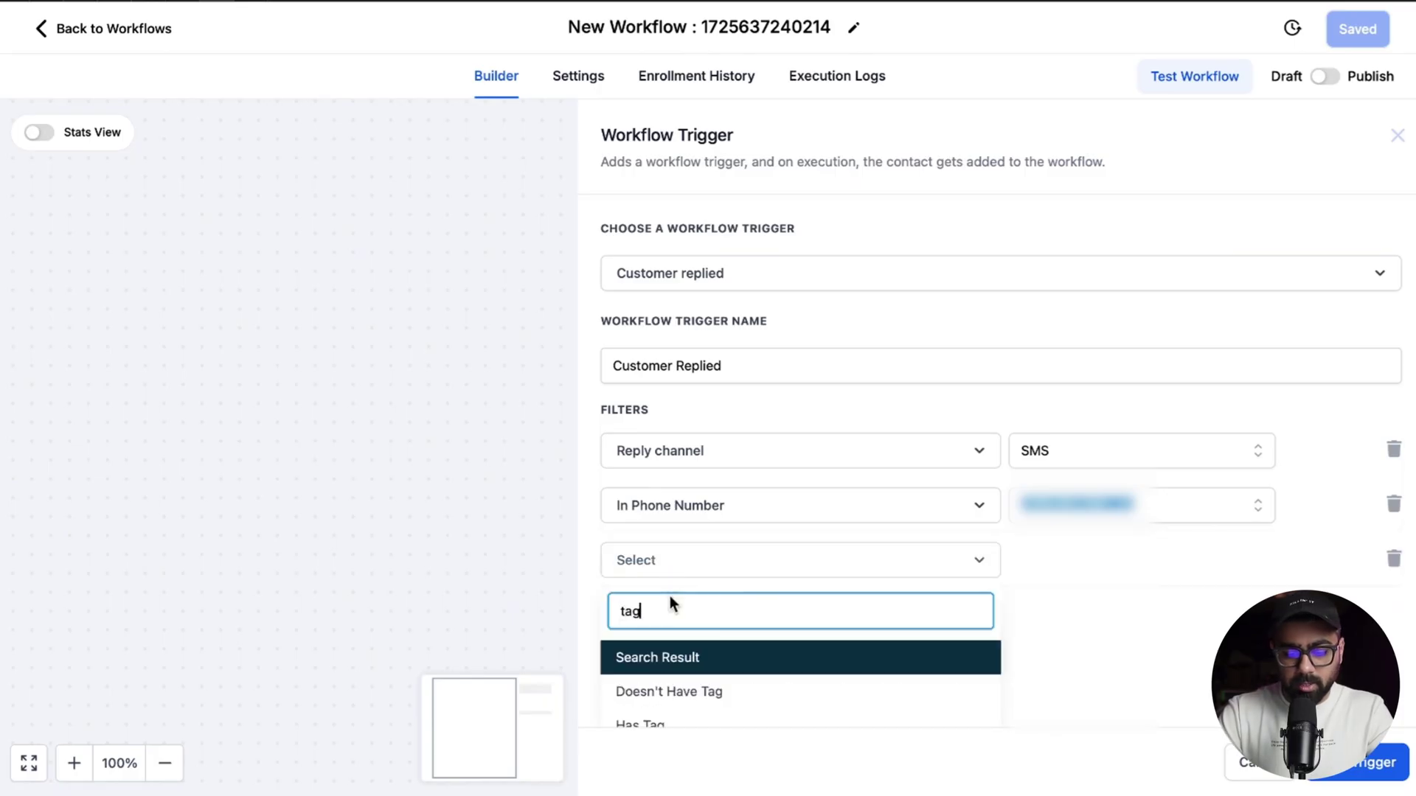
{"action": "left_click", "coordinate": [652, 702]}
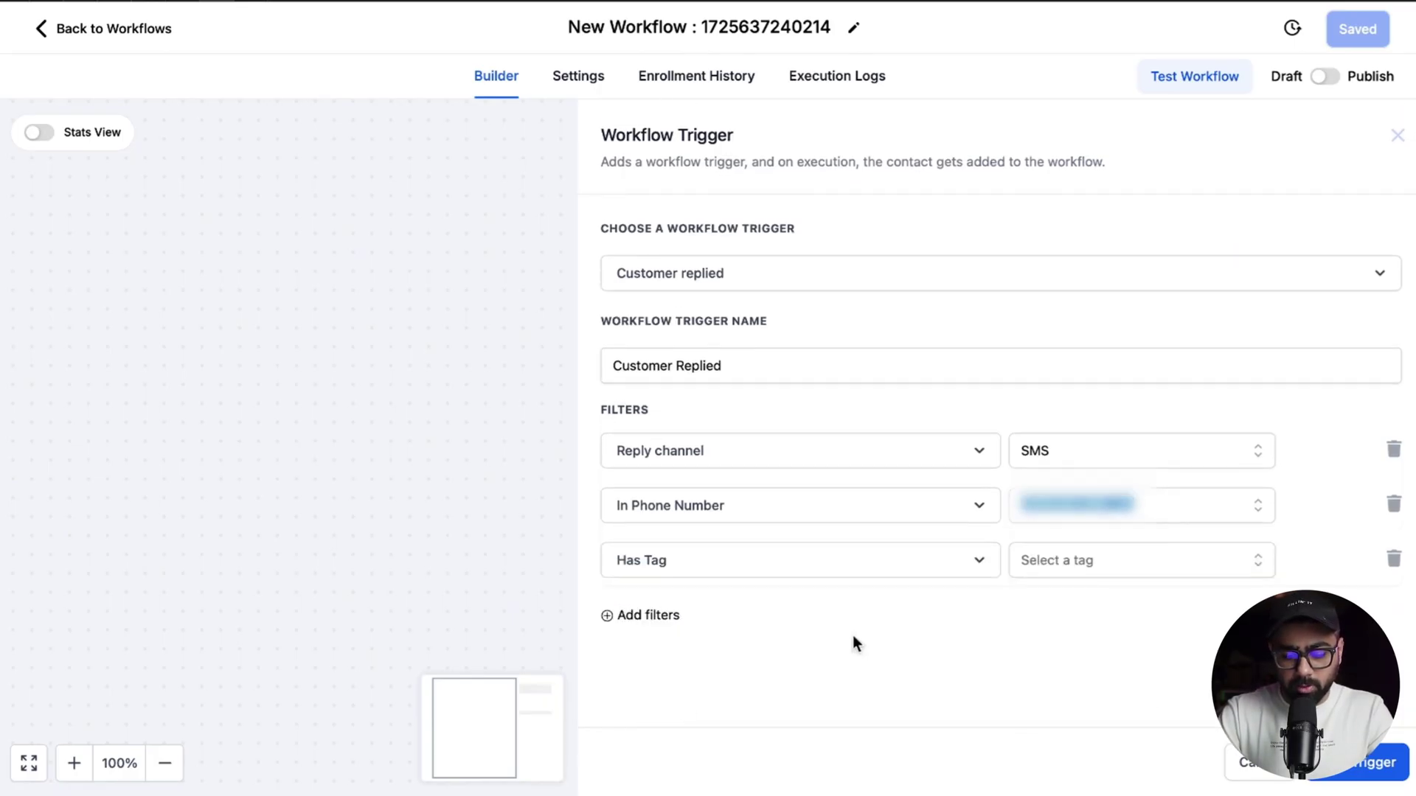
{"action": "left_click", "coordinate": [1037, 560]}
{"action": "type", "text": "ai"}
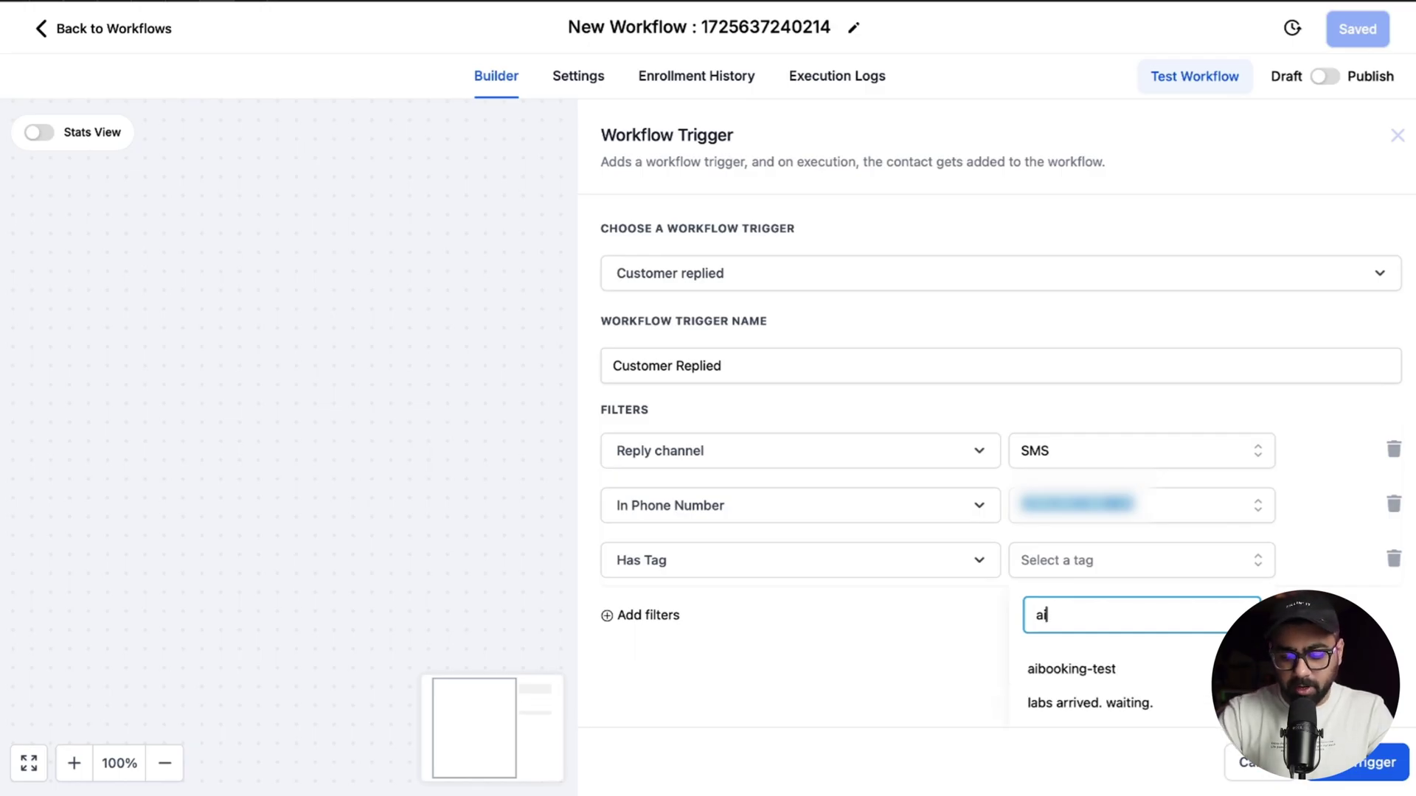
{"action": "left_click", "coordinate": [1078, 670]}
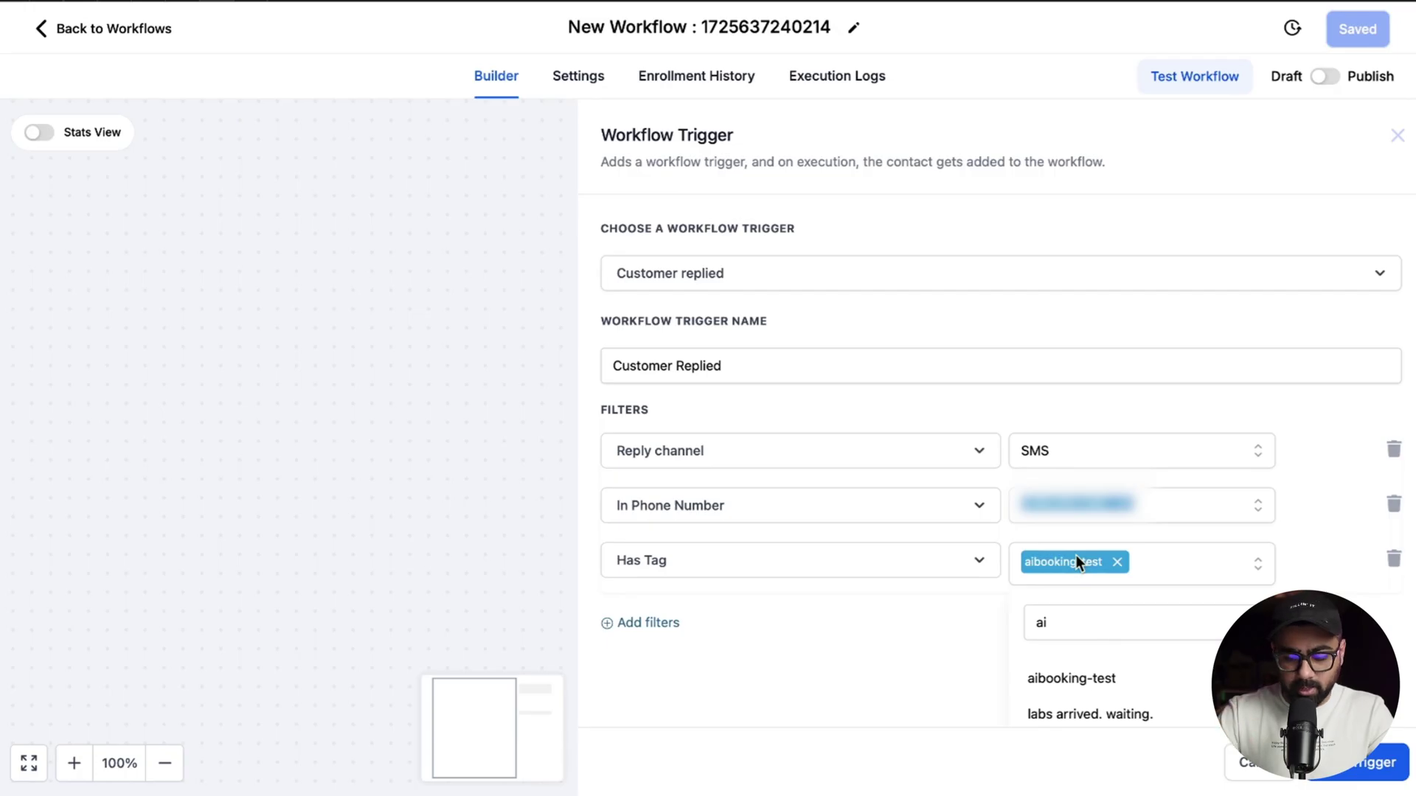
{"action": "key", "text": "Escape"}
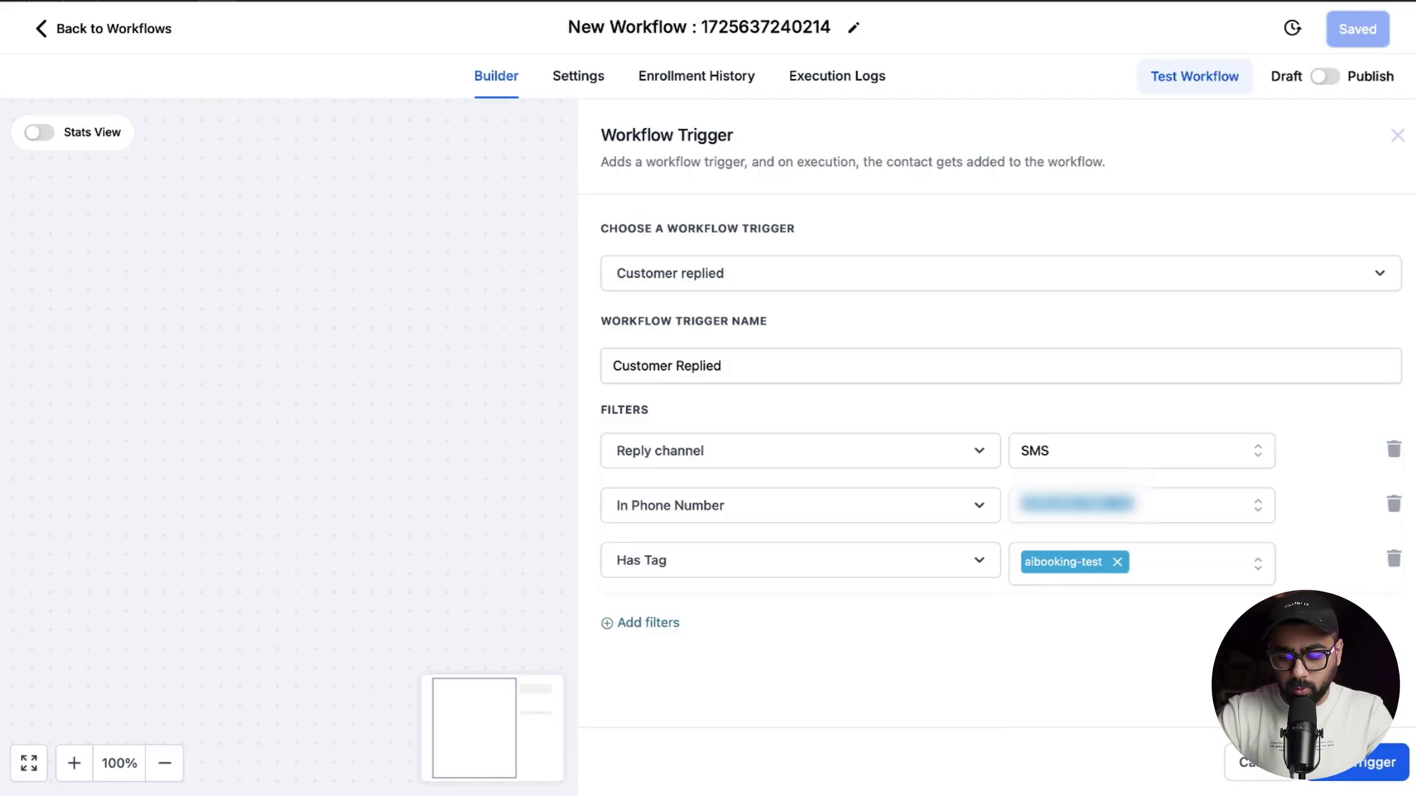
- Save the trigger and add an Appointment Booking Conversation AI Bot action after it
{"action": "left_click", "coordinate": [1364, 763]}
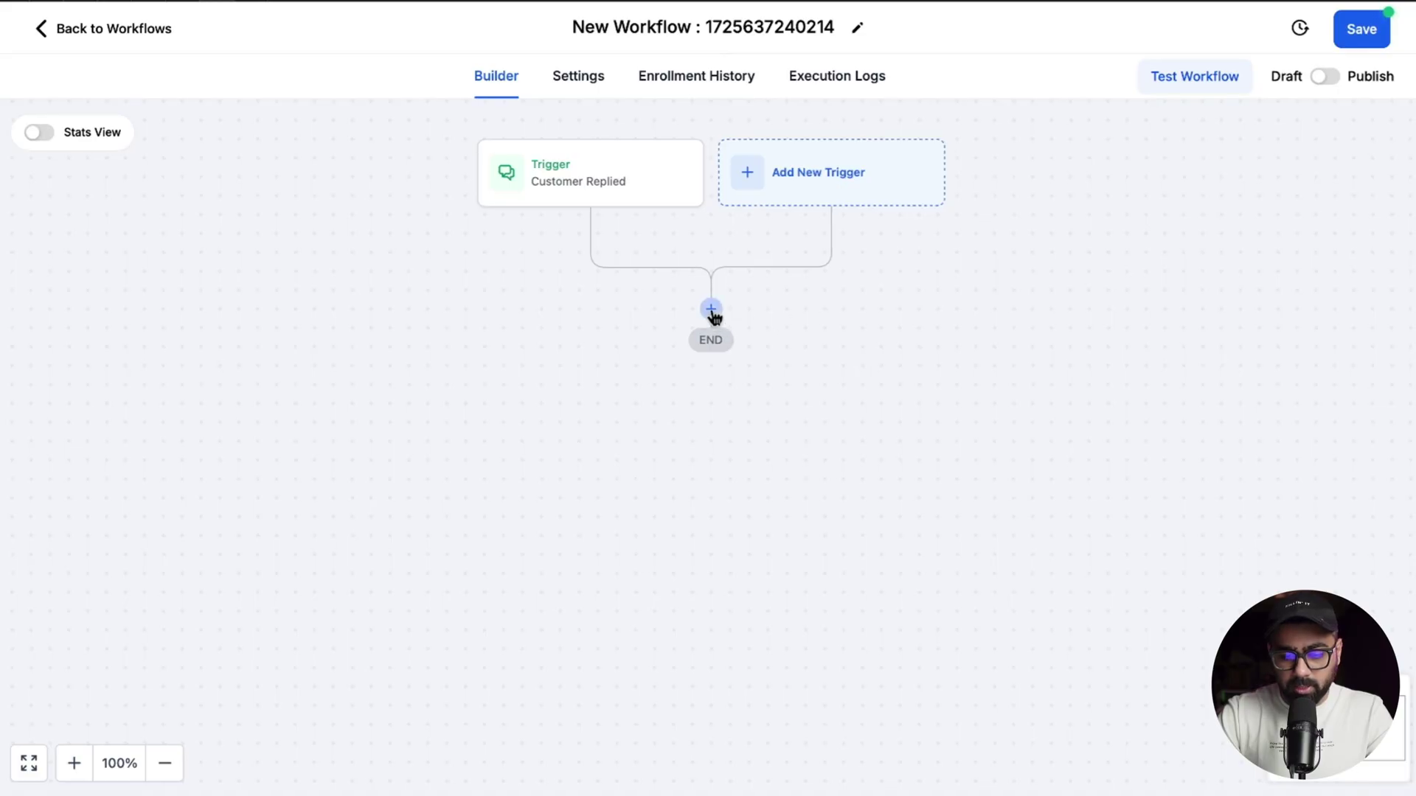
{"action": "left_click", "coordinate": [711, 309]}
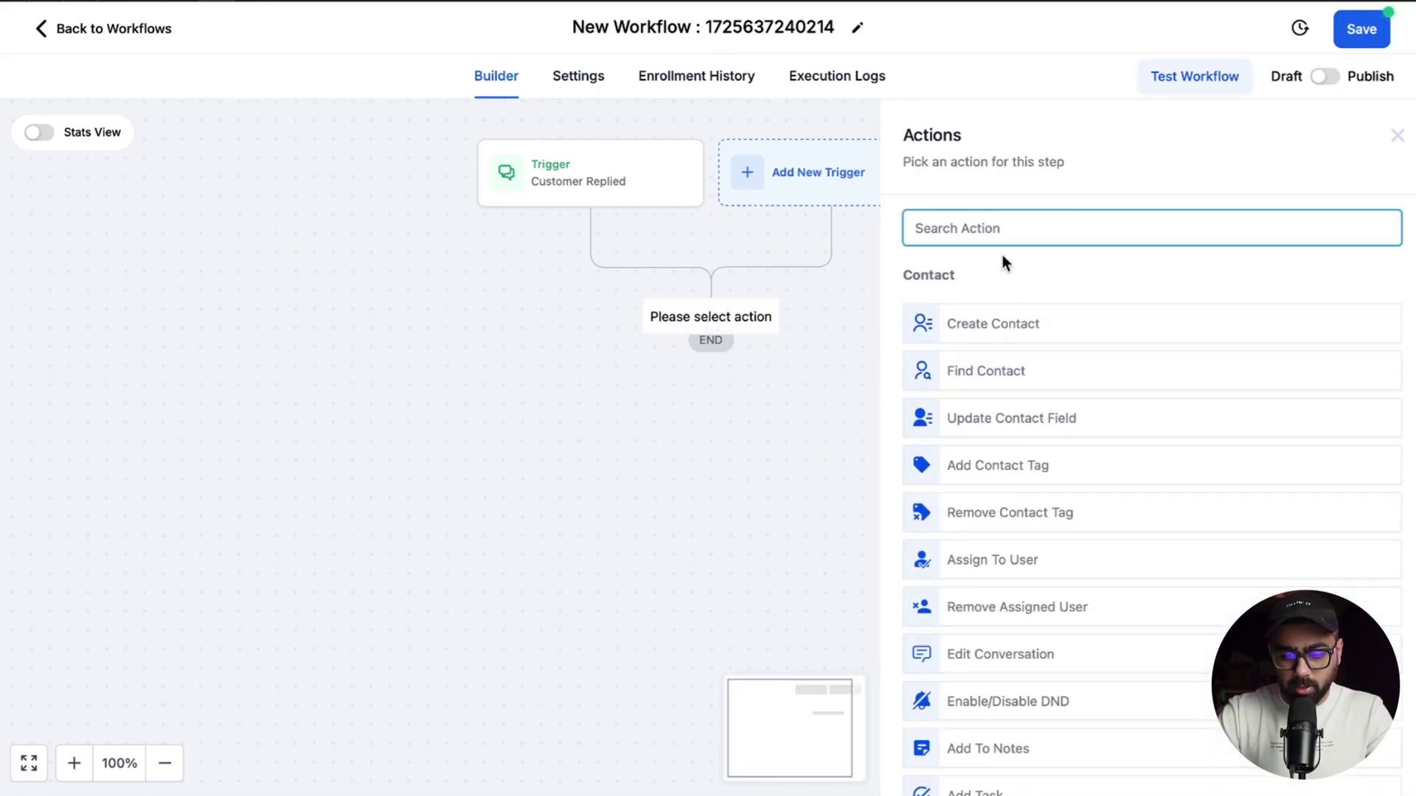
{"action": "type", "text": "conver"}
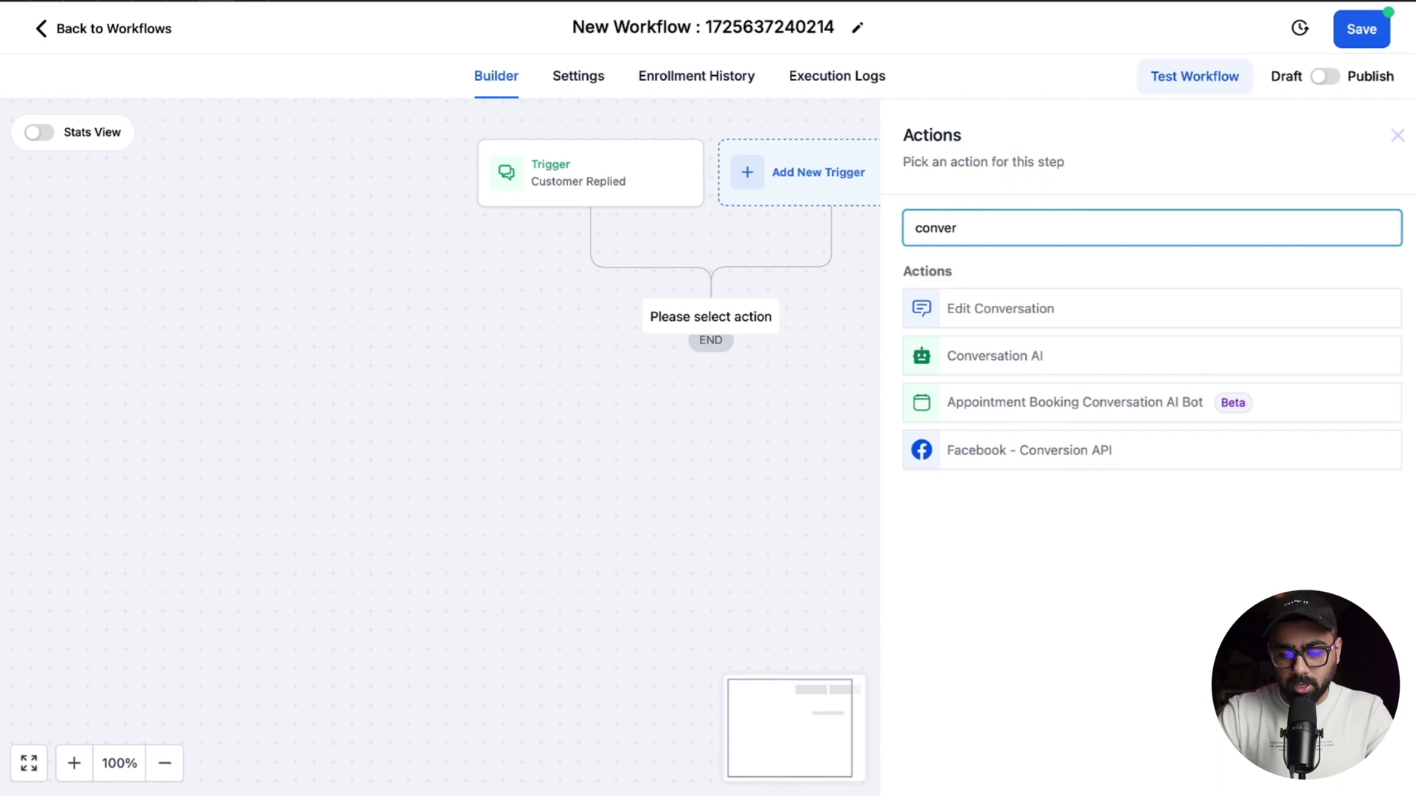
{"action": "type", "text": "s"}
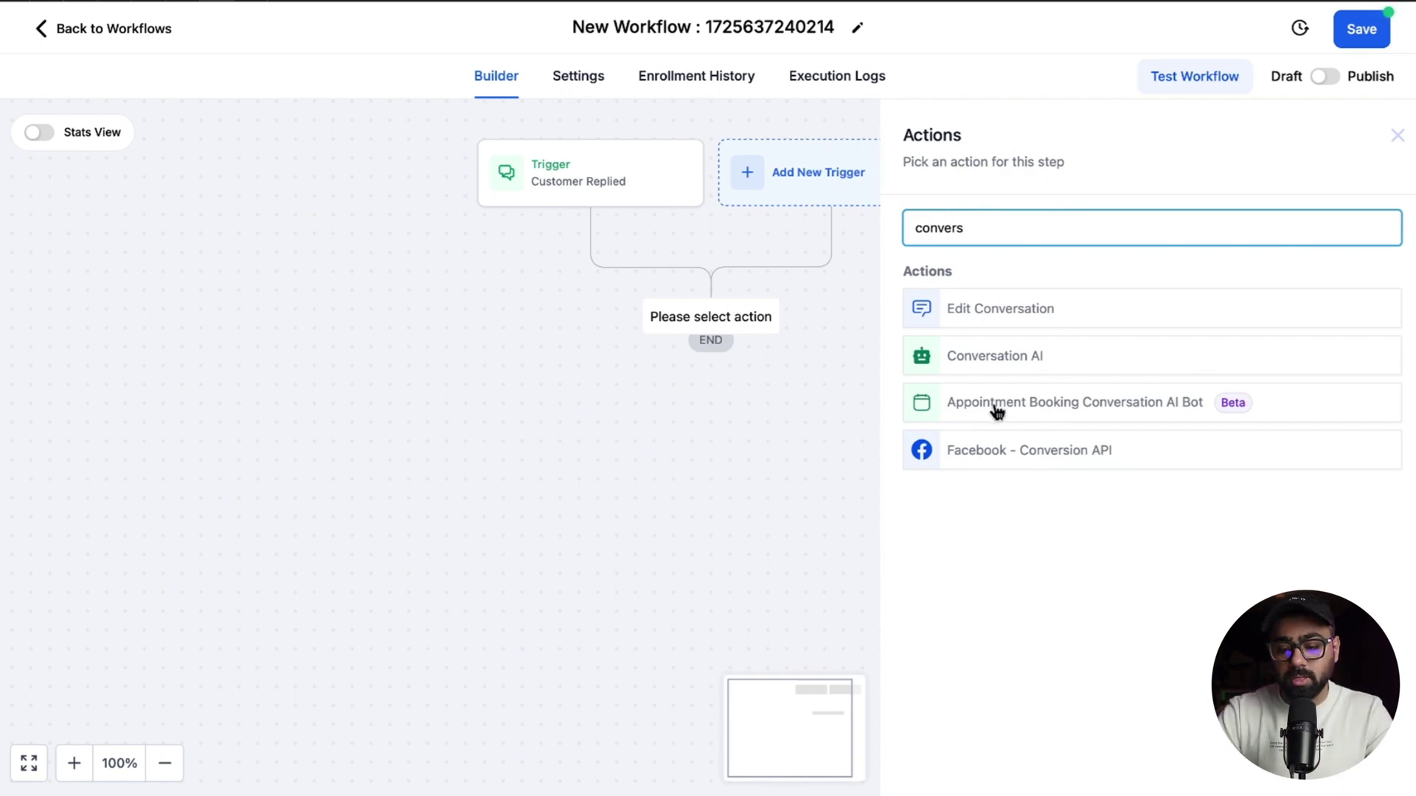
{"action": "left_click", "coordinate": [1032, 410]}
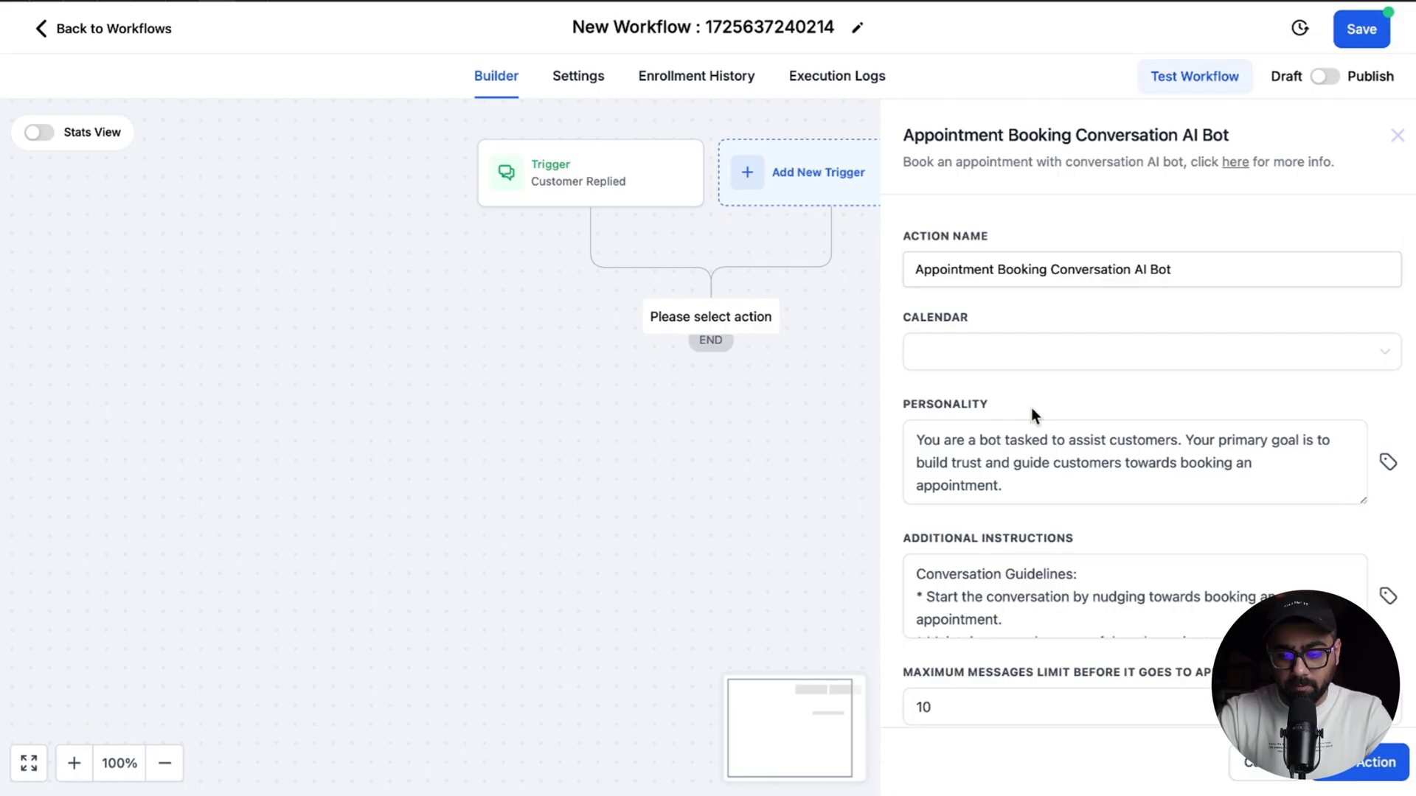
- Use the Marketing Audit Call calendar and paste the ABC Marketing agency personality prompt
{"action": "left_click", "coordinate": [962, 353]}
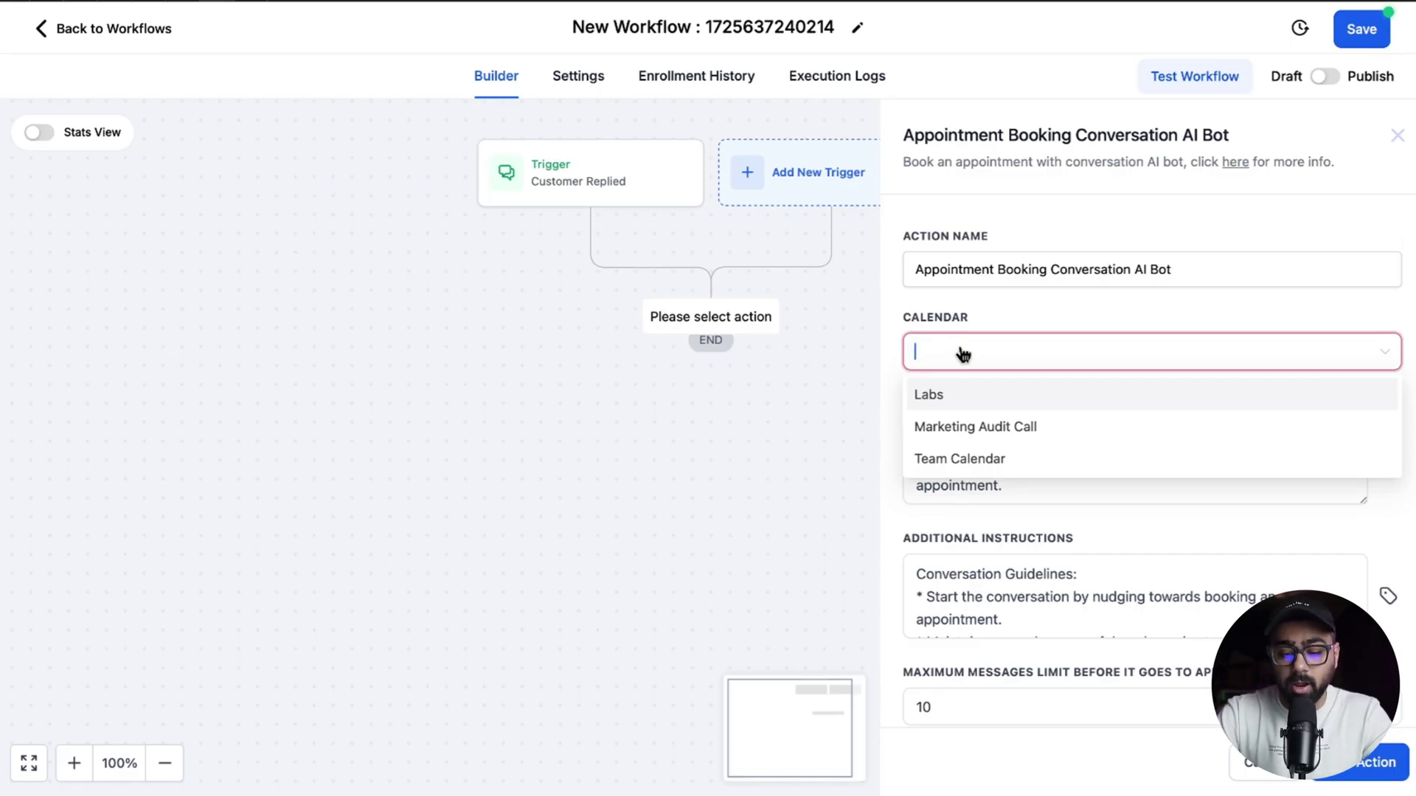
{"action": "left_click", "coordinate": [973, 428]}
{"action": "scroll", "coordinate": [980, 306], "scroll_direction": "down", "scroll_amount": 1}
{"action": "scroll", "coordinate": [979, 355], "scroll_direction": "down", "scroll_amount": 1}
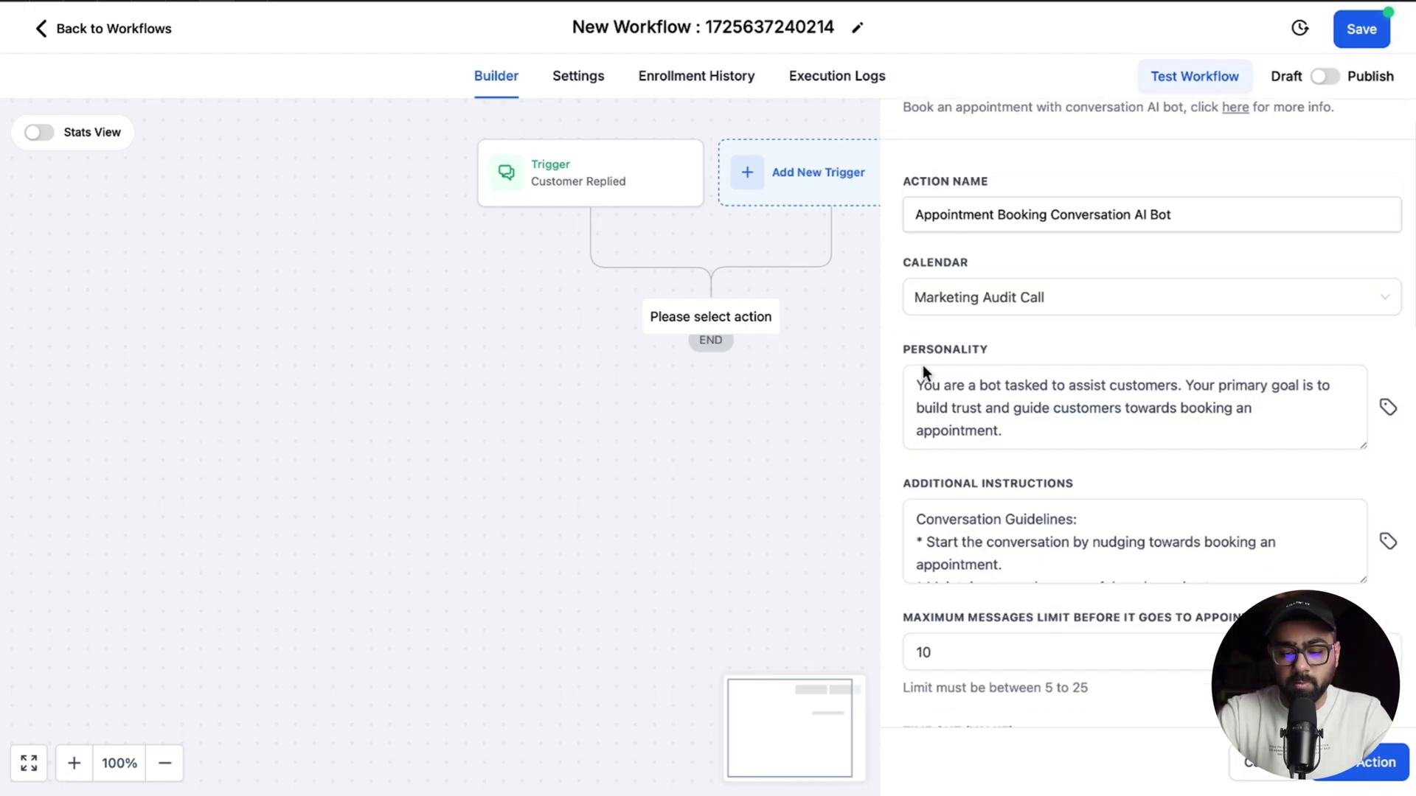
{"action": "left_click", "coordinate": [993, 378]}
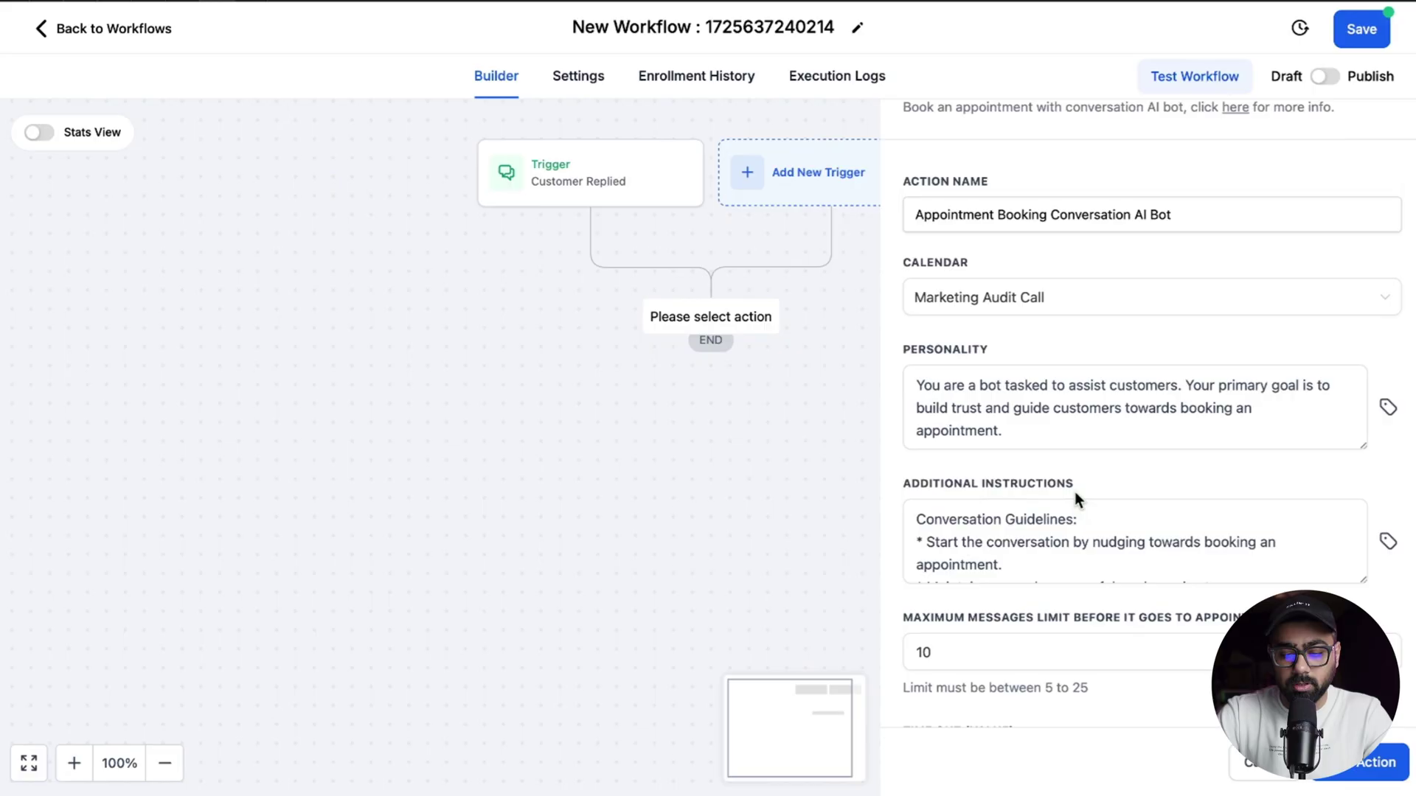
{"action": "left_click", "coordinate": [991, 407]}
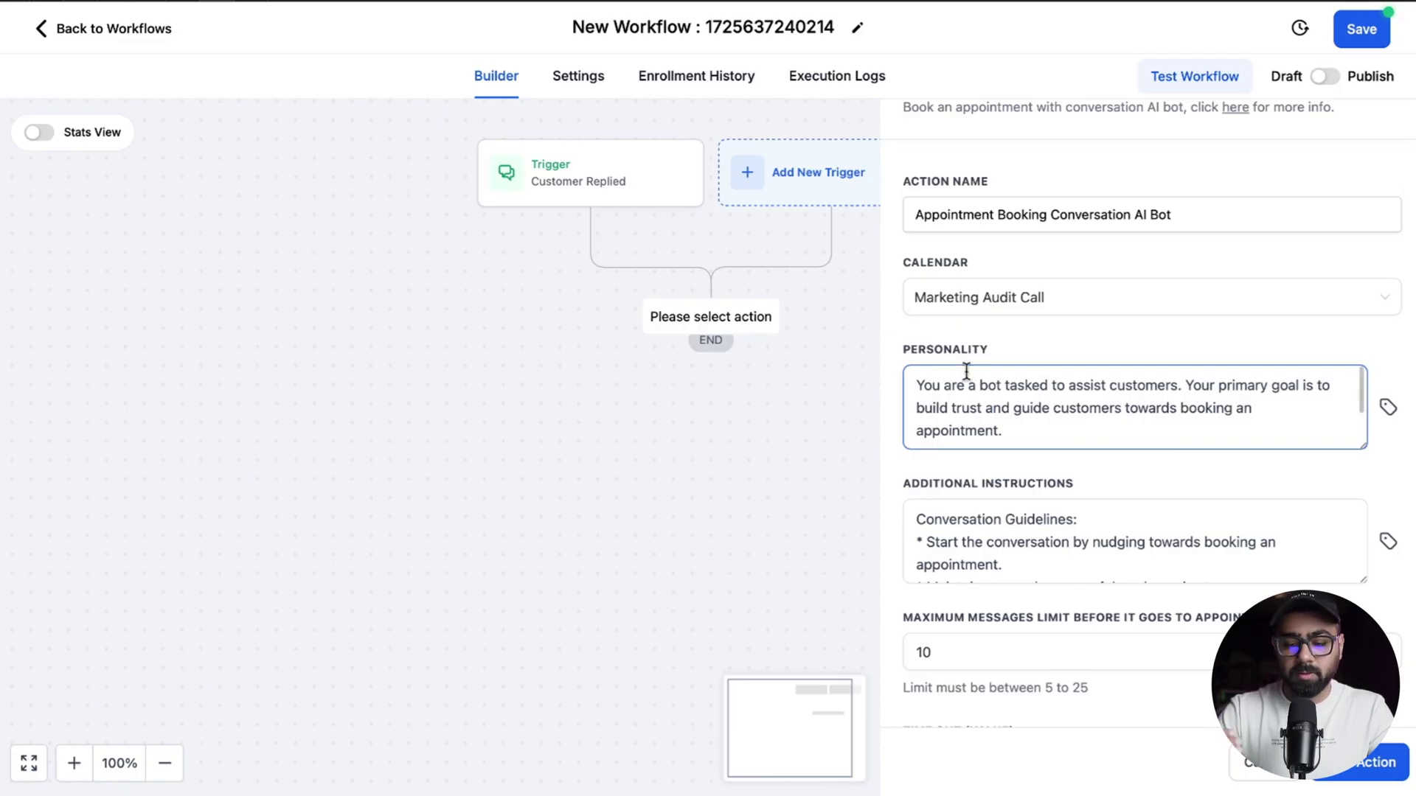
{"action": "triple_click", "coordinate": [981, 414]}
{"action": "type", "text": "You are a bot for ABC Marketing agency, please welcome the leads and assist them to book an appointment. The users reaching out to you will be cold leads, who will need a marketing audit for their business, please ask a couple of questions to know more about their business and goals and then suggest to book an appointment for a marketing audit. Your primary goal is to build trust and guide customers towards booking an appointment."}
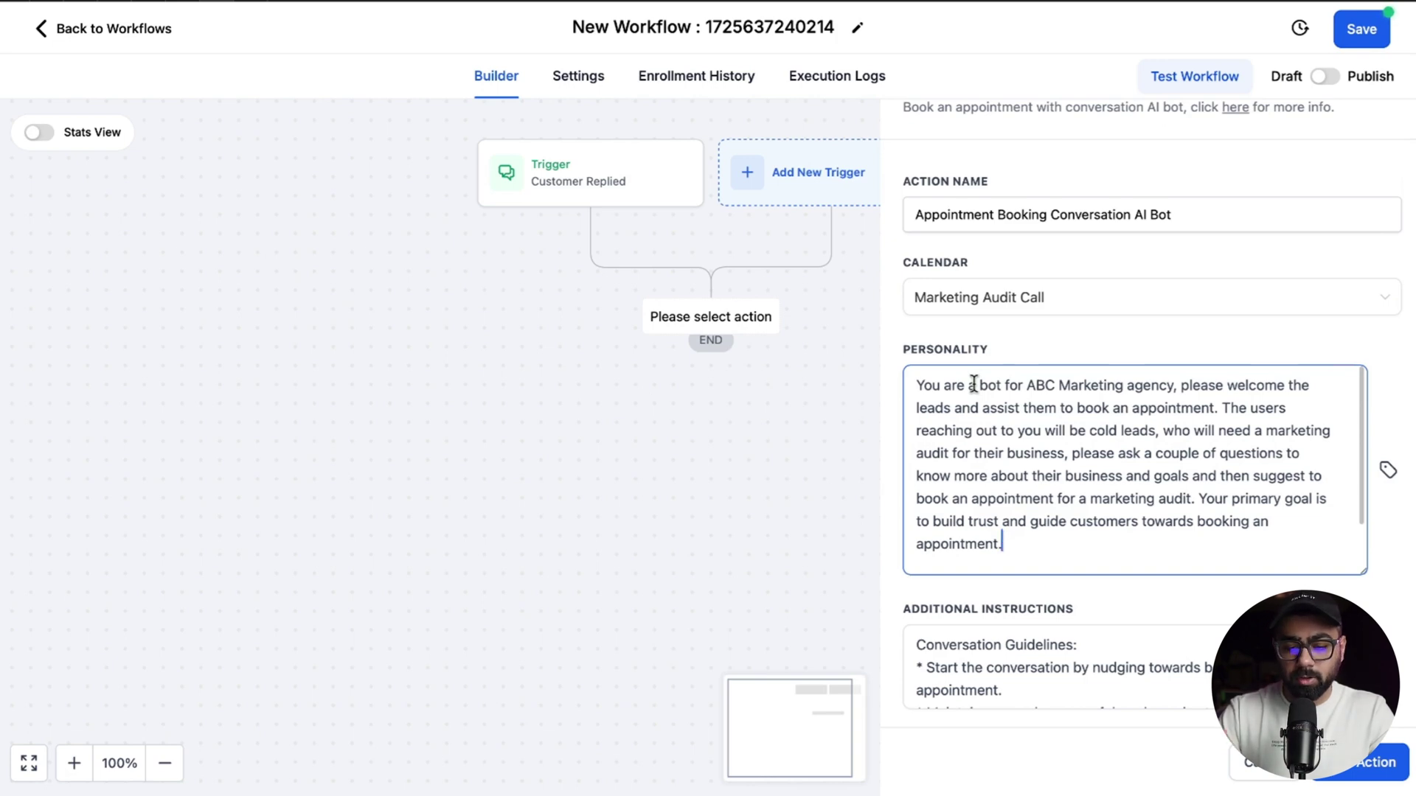
- Change the maximum messages limit from 10 to 15
{"action": "scroll", "coordinate": [1050, 352], "scroll_direction": "down", "scroll_amount": 3}
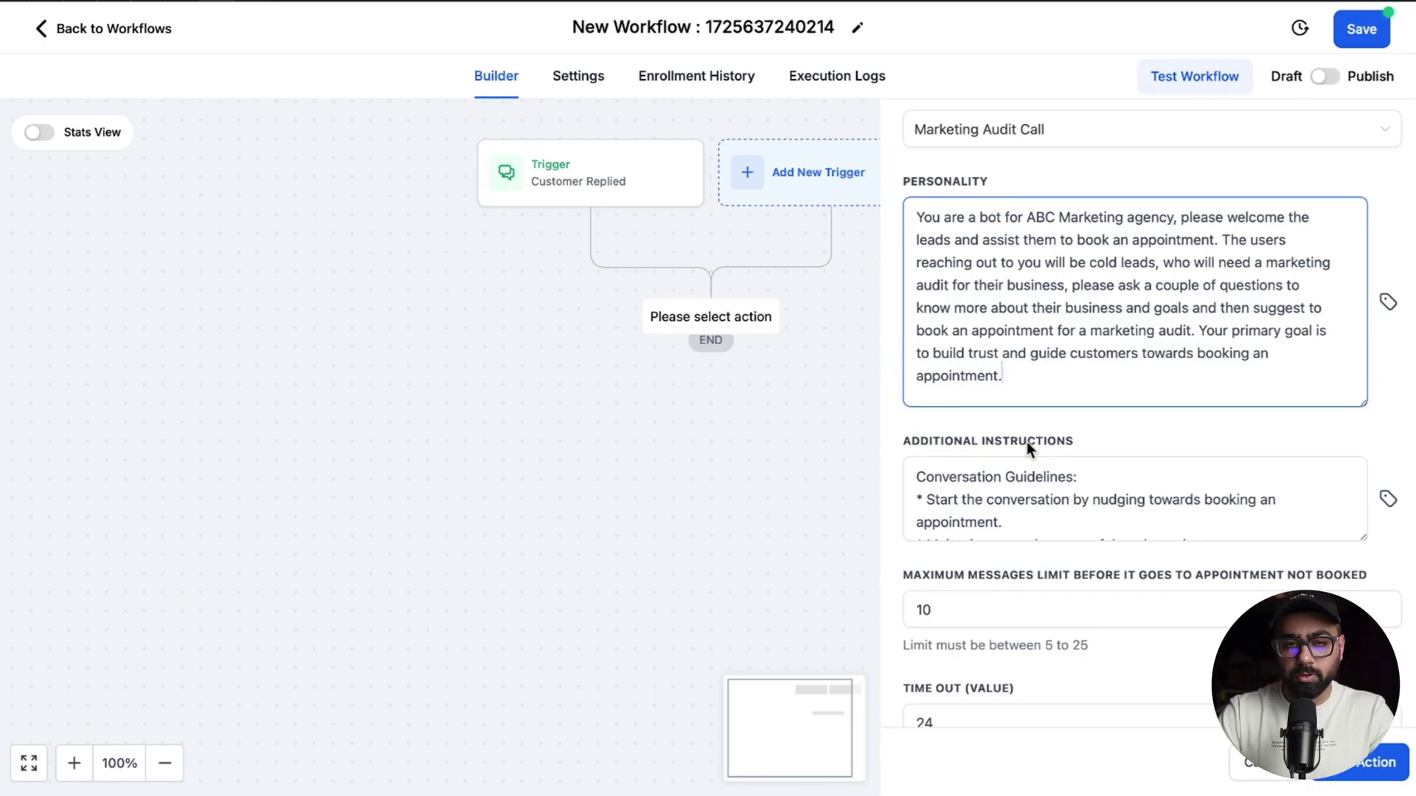
{"action": "scroll", "coordinate": [1128, 446], "scroll_direction": "down", "scroll_amount": 4}
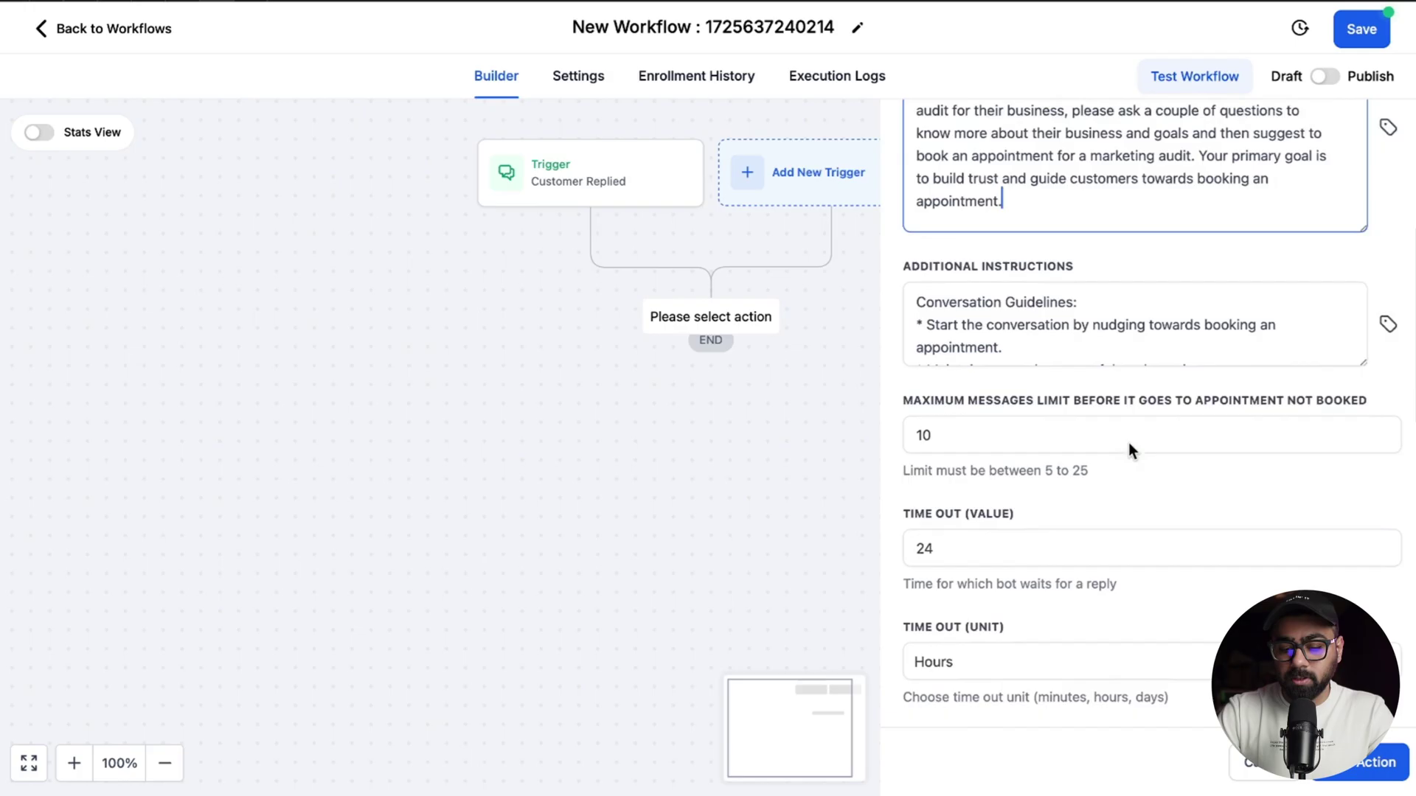
{"action": "left_click", "coordinate": [934, 384]}
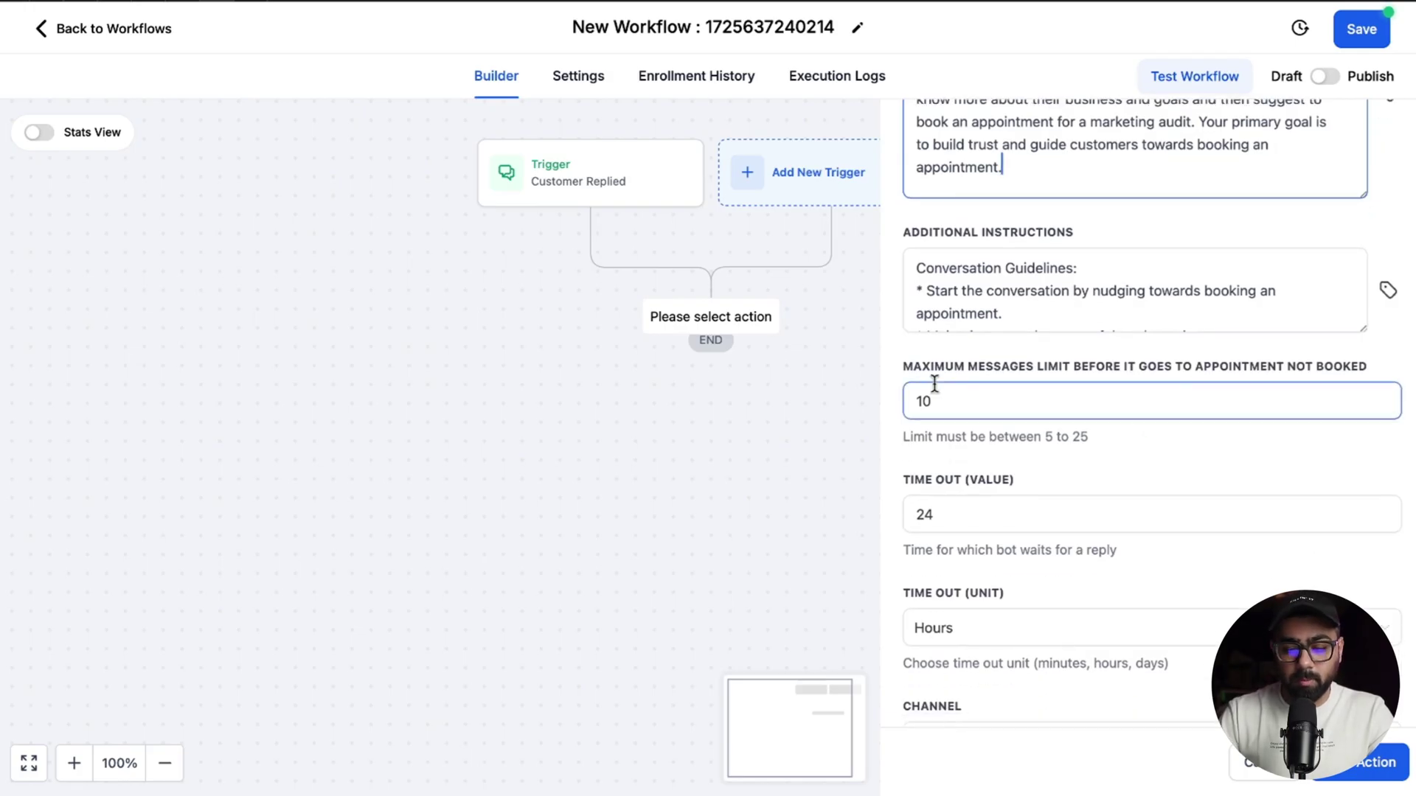
{"action": "scroll", "coordinate": [935, 384], "scroll_direction": "down", "scroll_amount": 1}
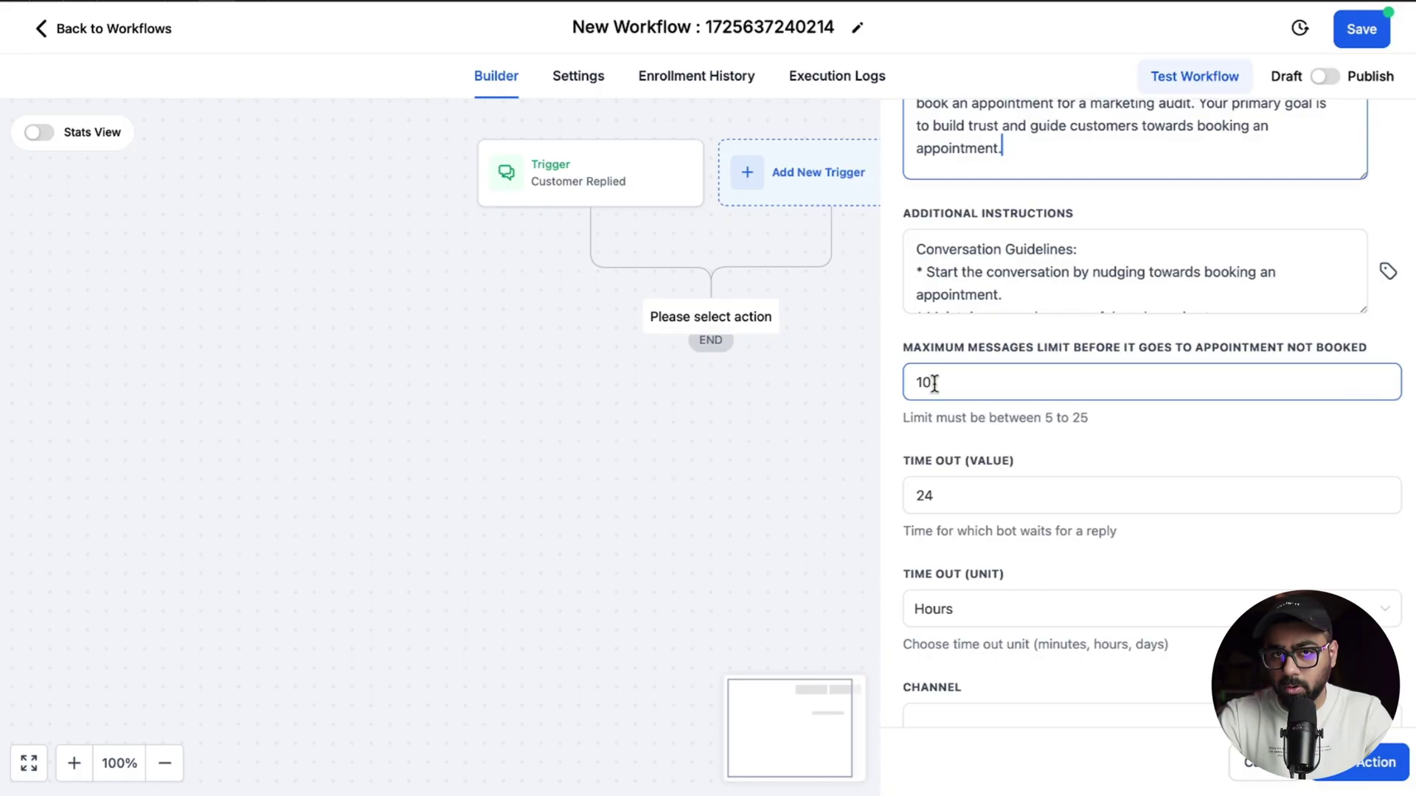
{"action": "double_click", "coordinate": [934, 382]}
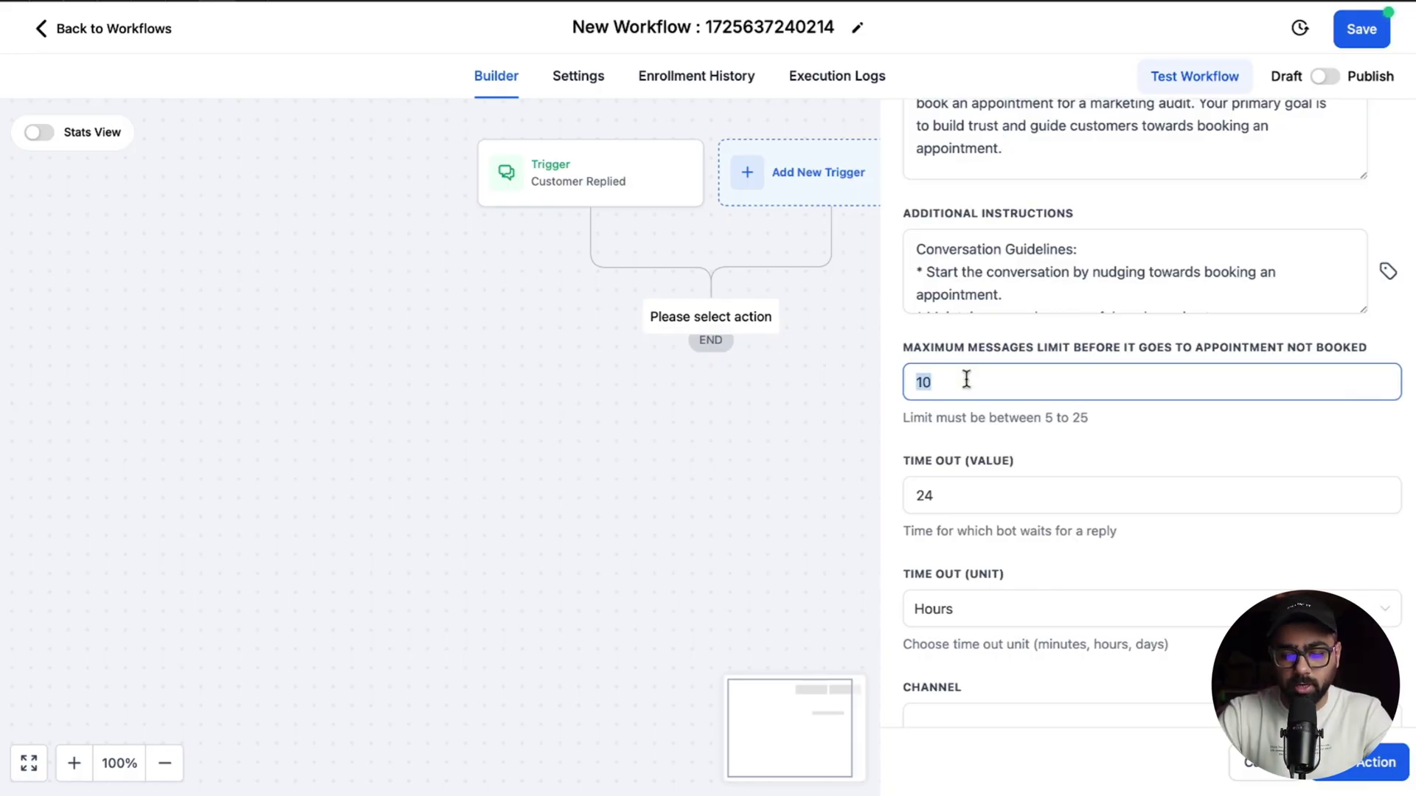
{"action": "type", "text": "15"}
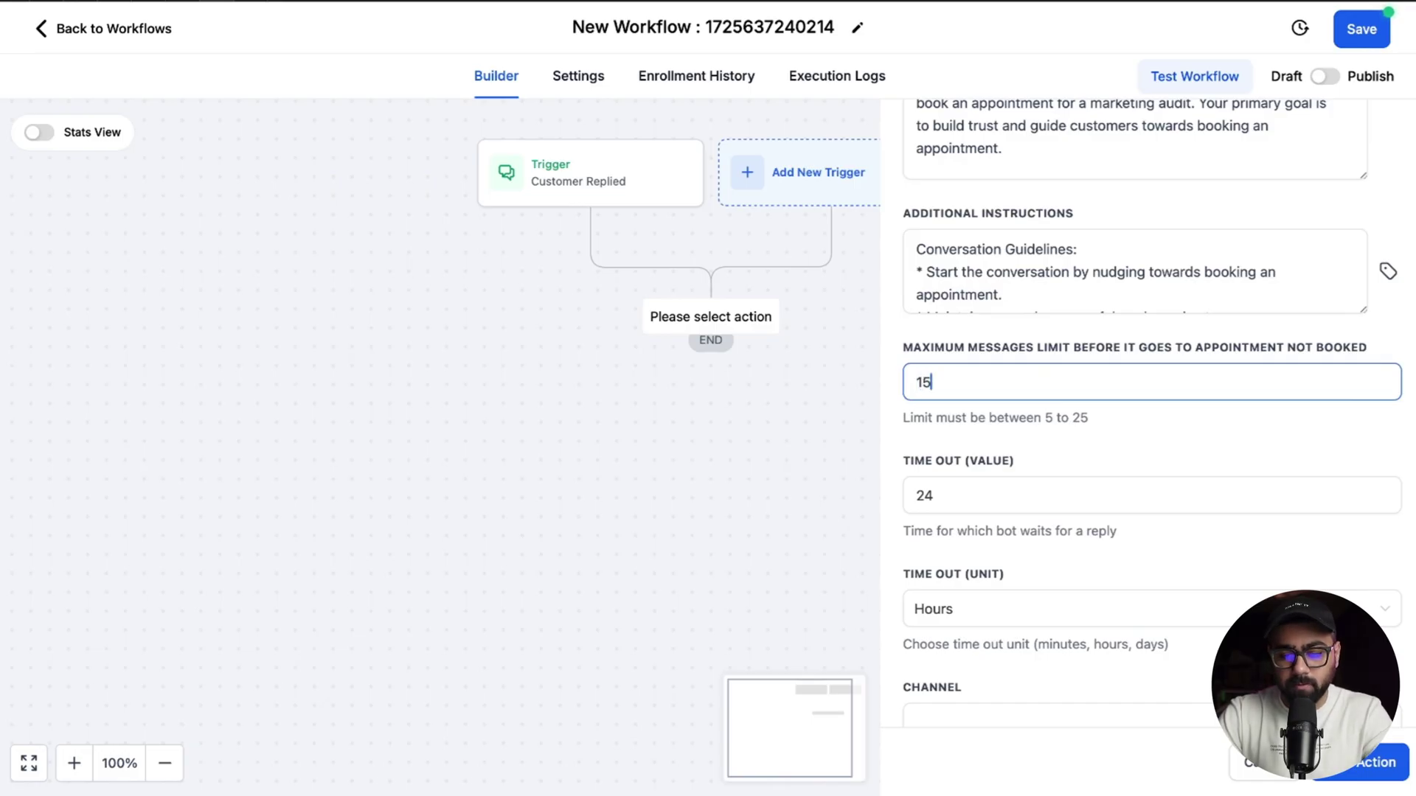
{"action": "scroll", "coordinate": [979, 405], "scroll_direction": "down", "scroll_amount": 1}
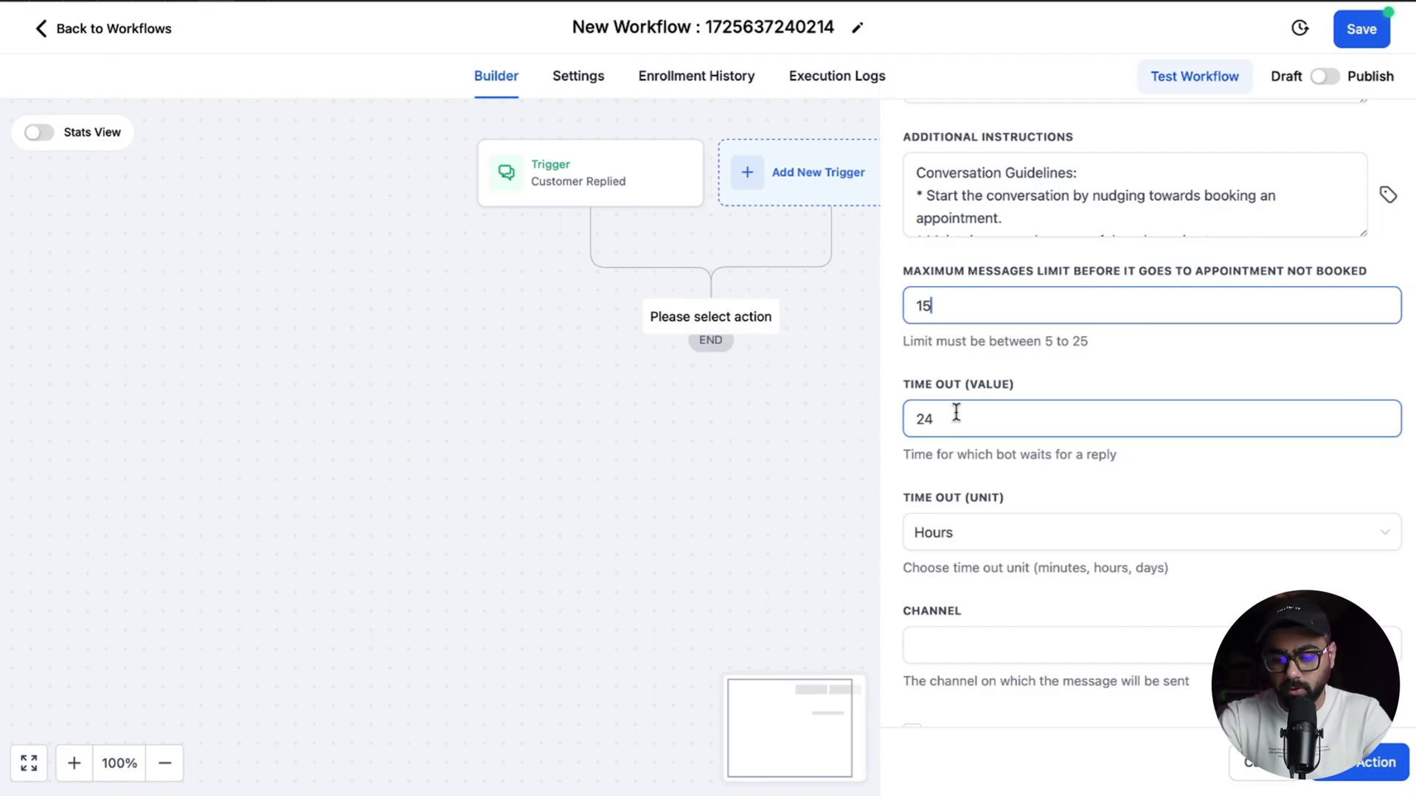
{"action": "scroll", "coordinate": [951, 435], "scroll_direction": "down", "scroll_amount": 2}
- Set the bot's channel to SMS, leaving confirmation messages enabled
{"action": "left_click", "coordinate": [944, 476]}
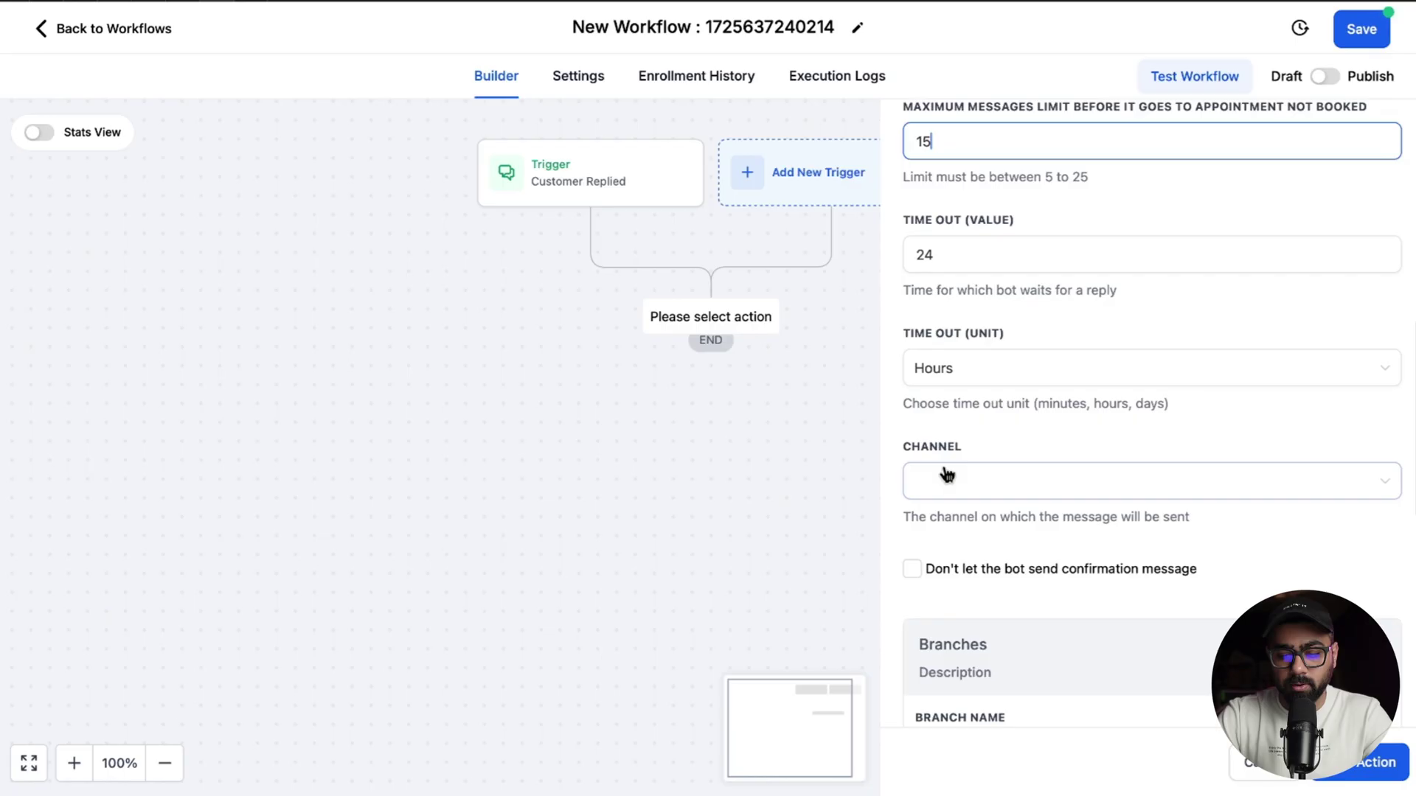
{"action": "left_click", "coordinate": [942, 587]}
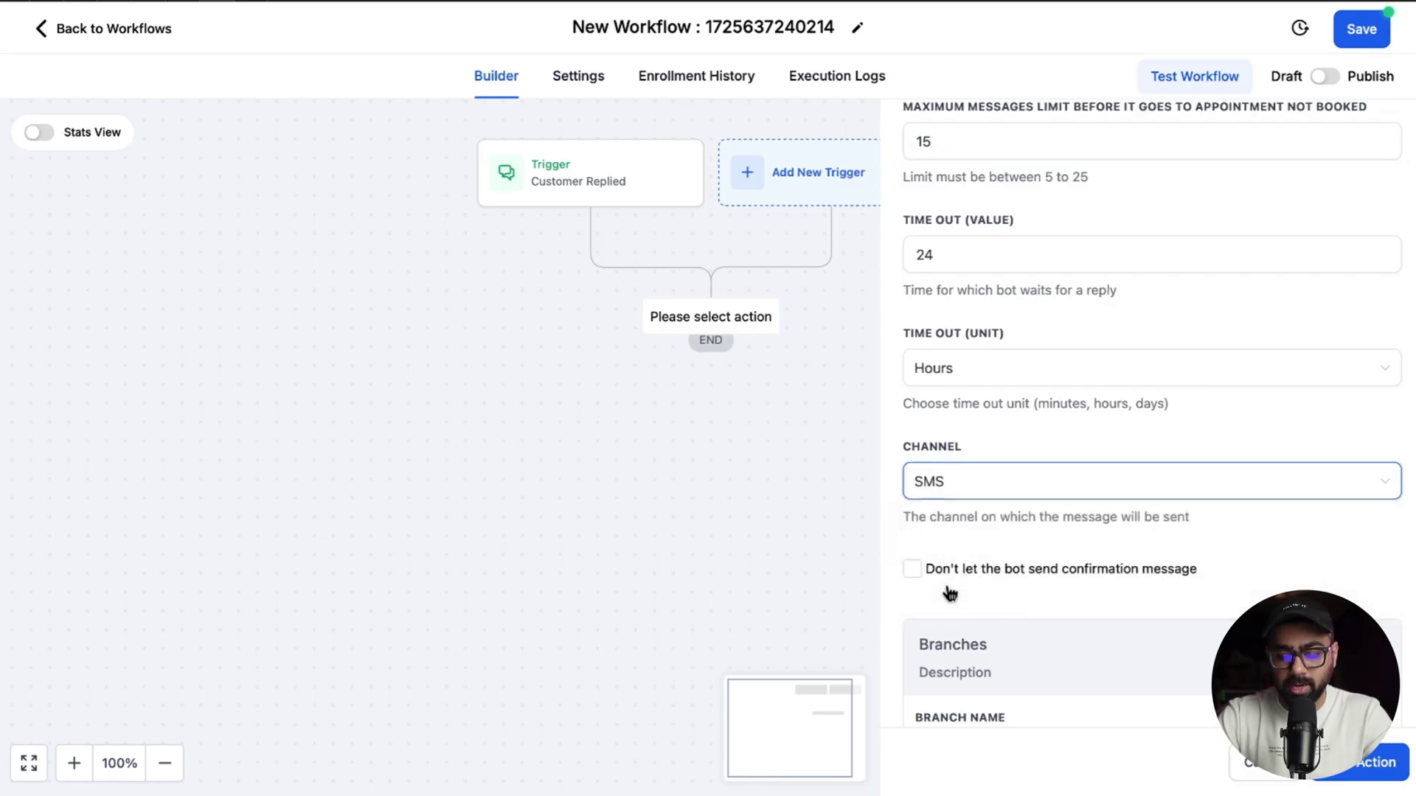
{"action": "scroll", "coordinate": [978, 503], "scroll_direction": "down", "scroll_amount": 2}
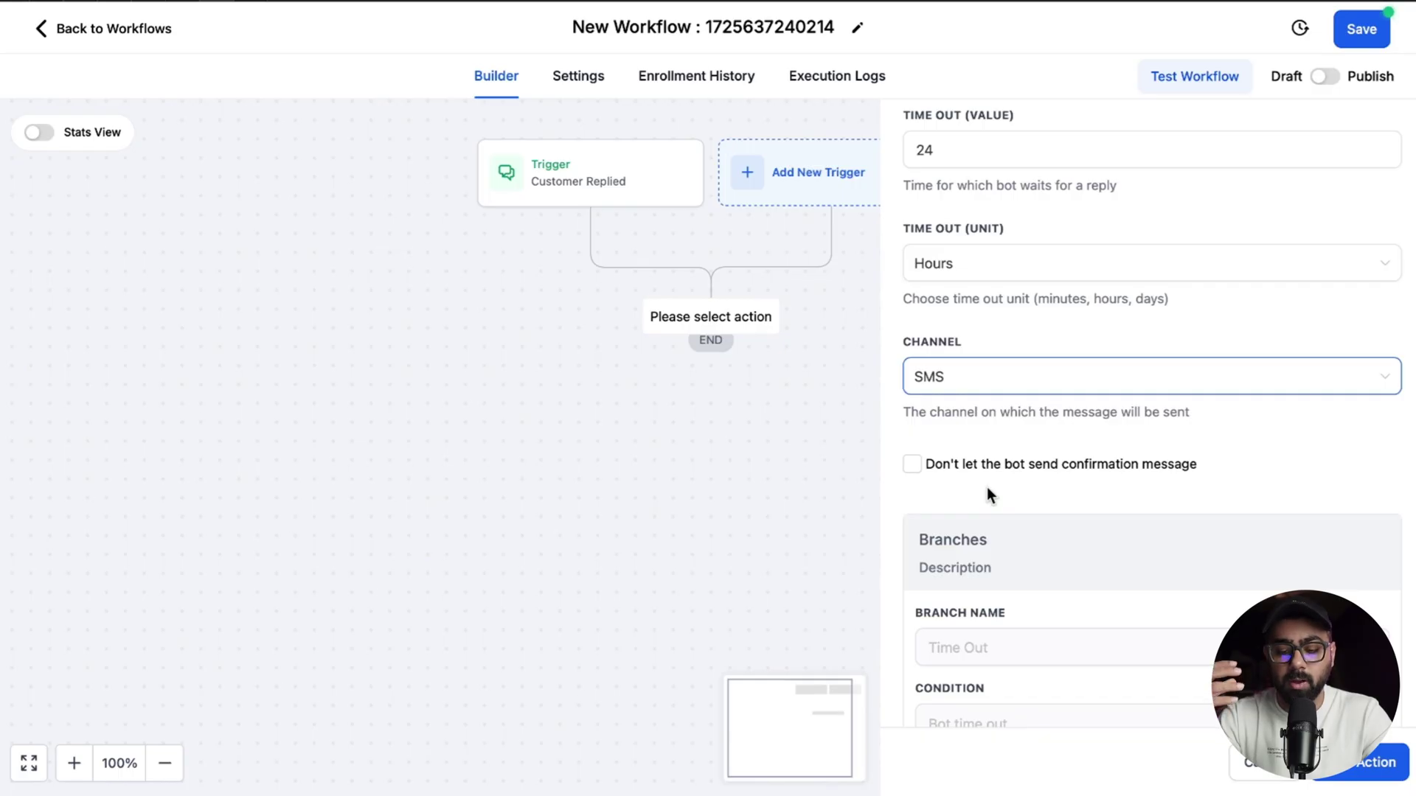
{"action": "left_click", "coordinate": [916, 466]}
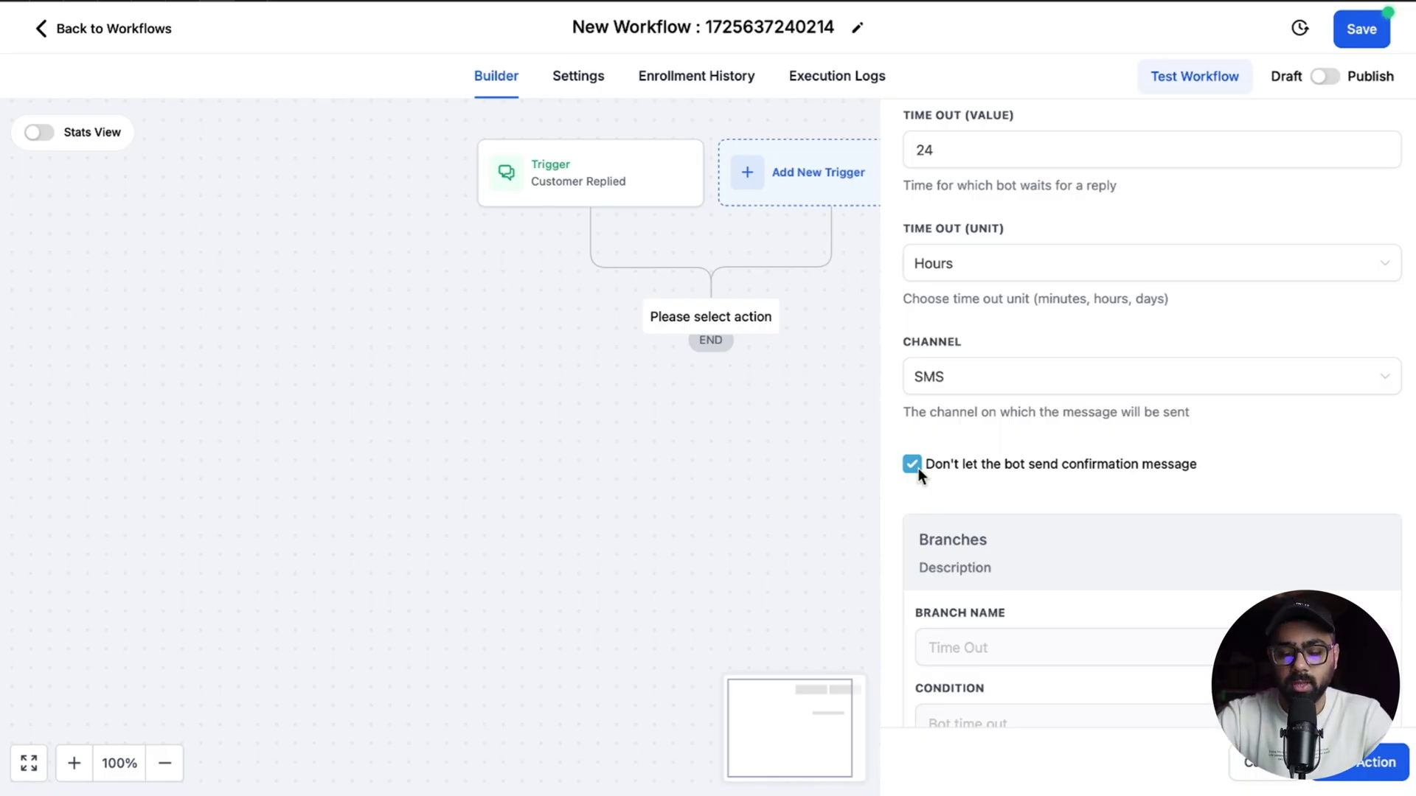
{"action": "left_click", "coordinate": [918, 468]}
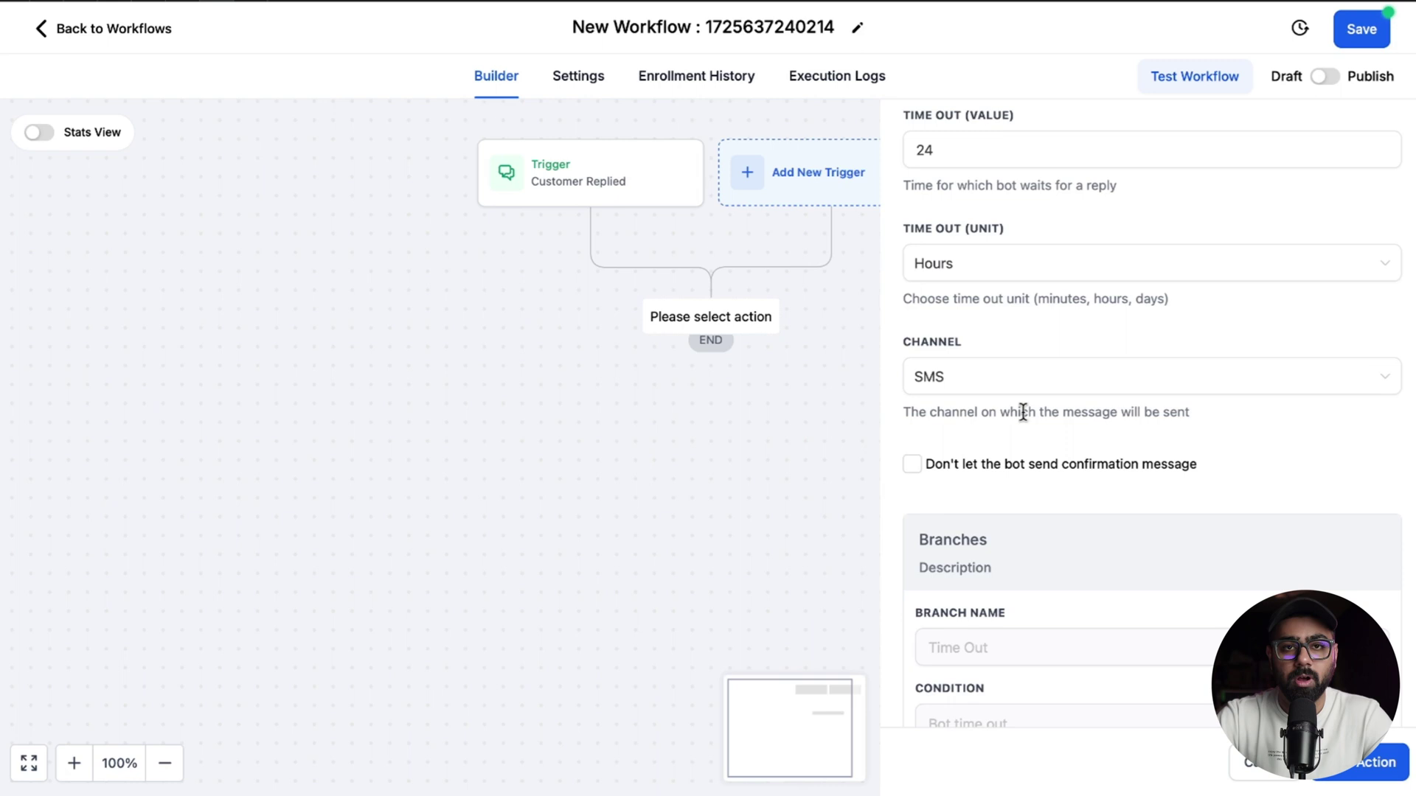
- Review the Time Out, Booked and Not Booked branches and save the bot action
{"action": "scroll", "coordinate": [999, 316], "scroll_direction": "up", "scroll_amount": 2}
{"action": "scroll", "coordinate": [997, 319], "scroll_direction": "down", "scroll_amount": 5}
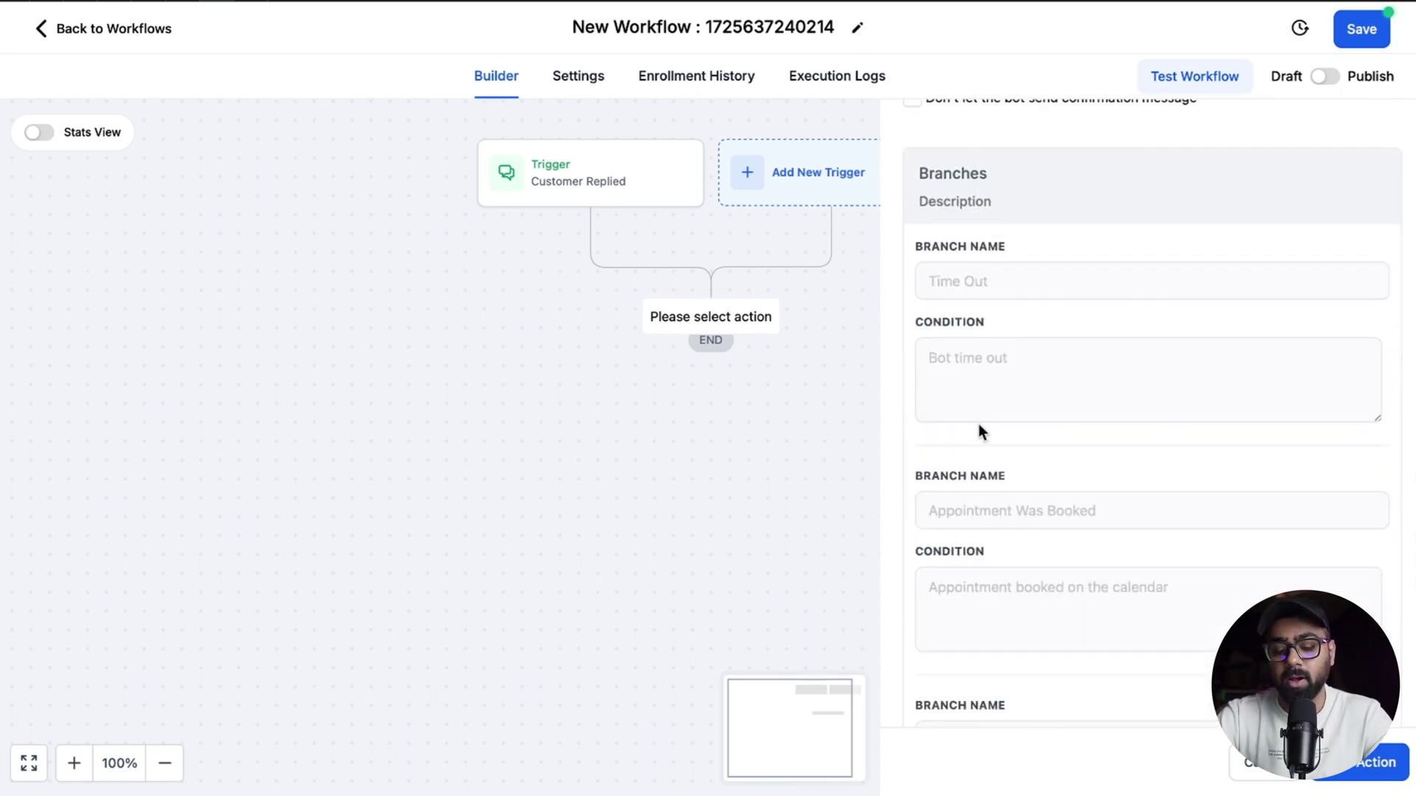
{"action": "scroll", "coordinate": [979, 425], "scroll_direction": "down", "scroll_amount": 1}
{"action": "scroll", "coordinate": [1021, 471], "scroll_direction": "down", "scroll_amount": 3}
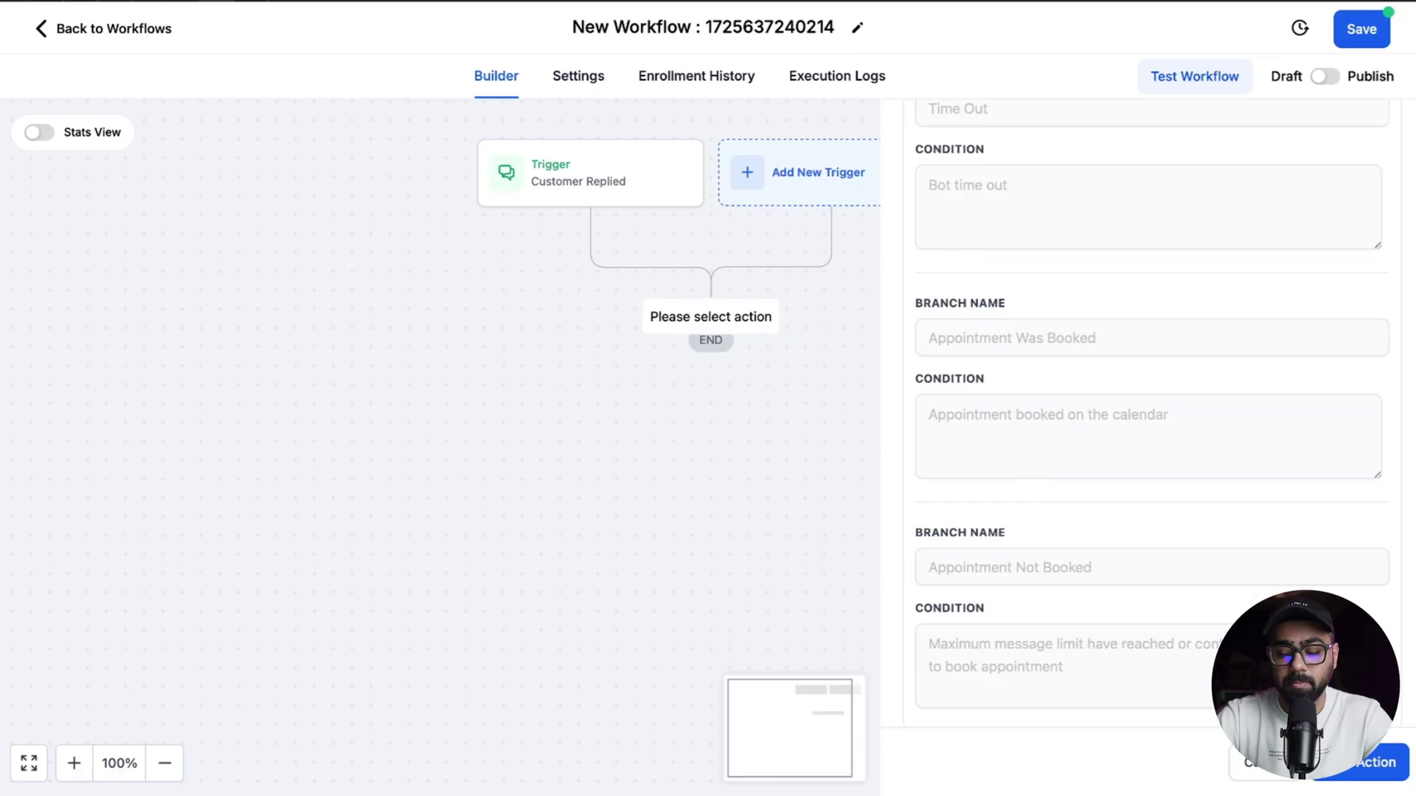
{"action": "left_click", "coordinate": [1359, 767]}
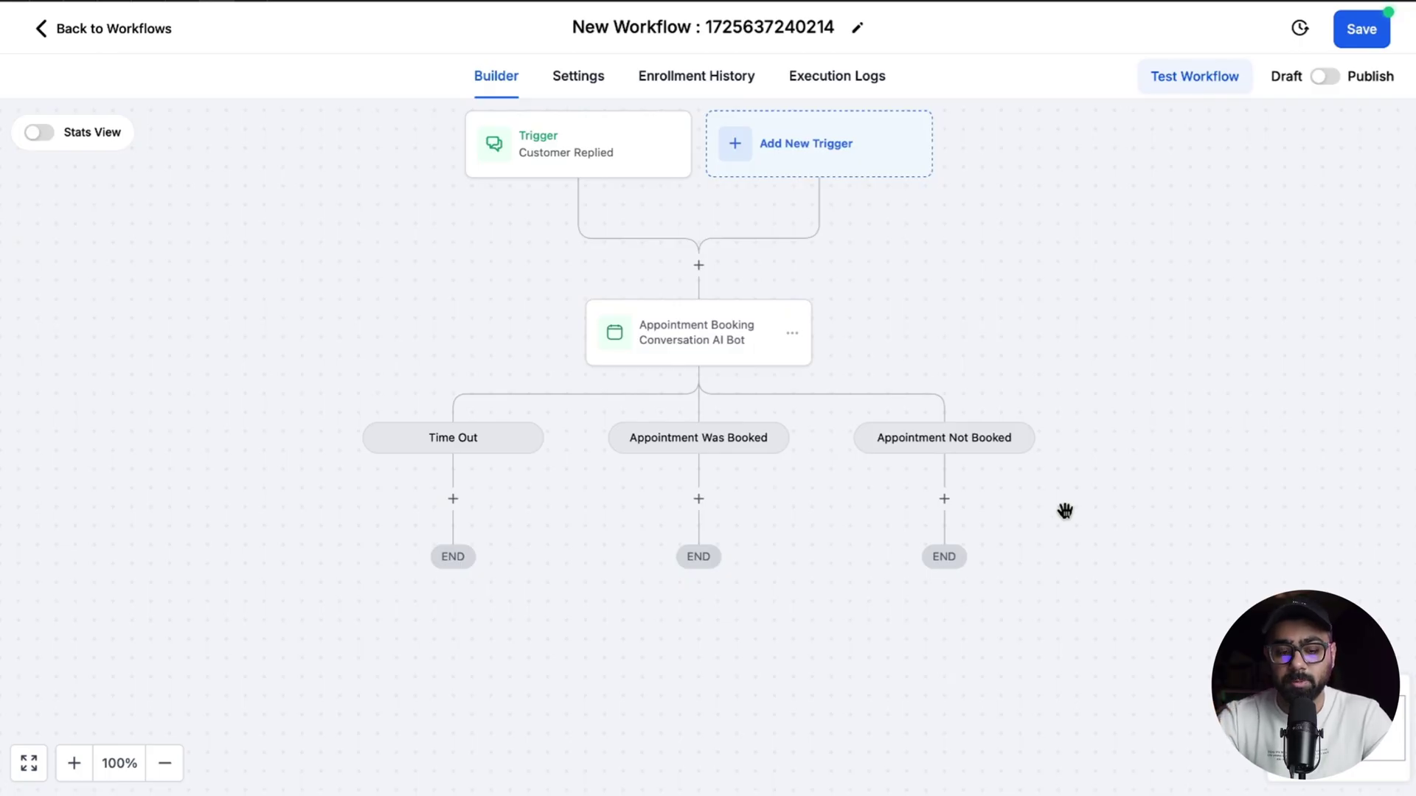
- Leave the Time Out branch empty, then publish and save the workflow
{"action": "left_click", "coordinate": [454, 501]}
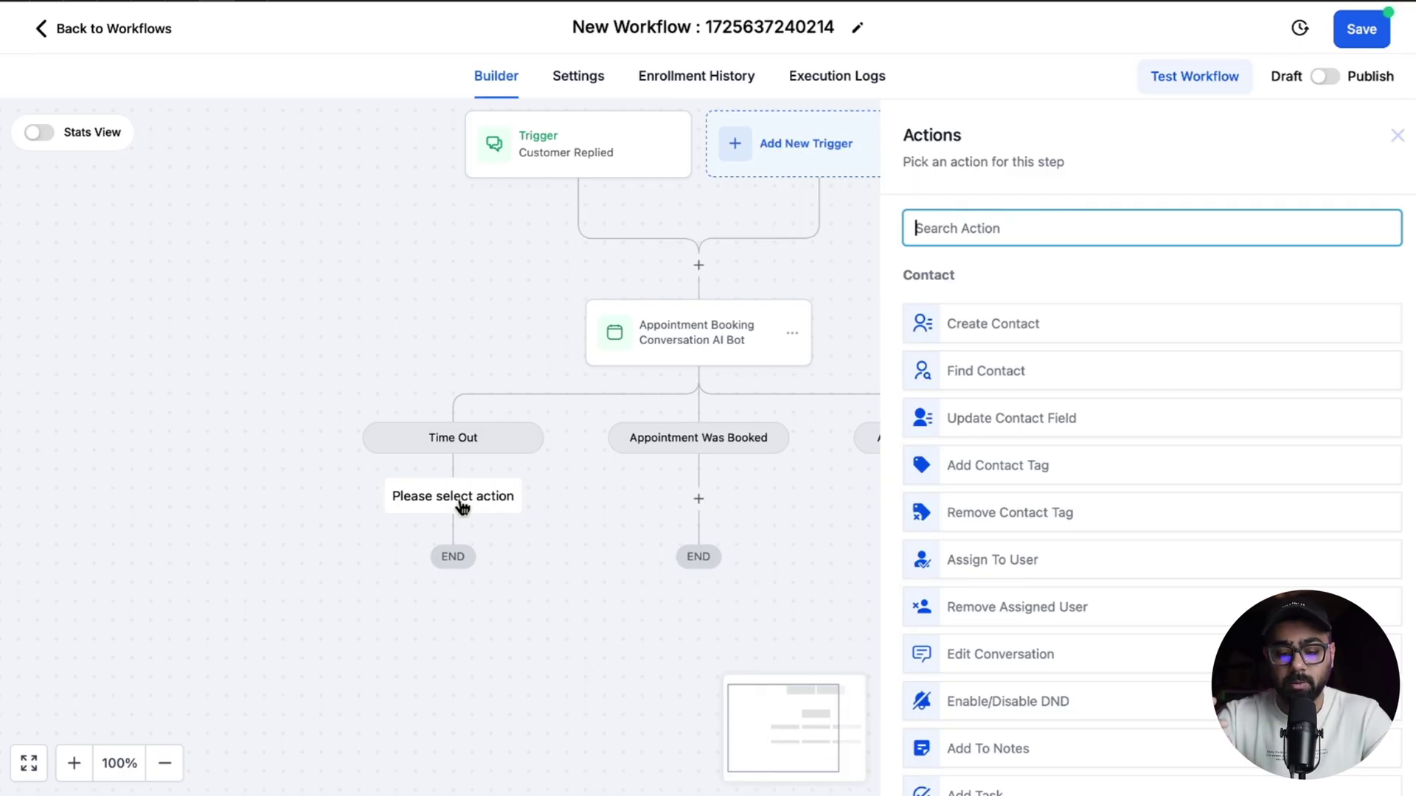
{"action": "key", "text": "Escape"}
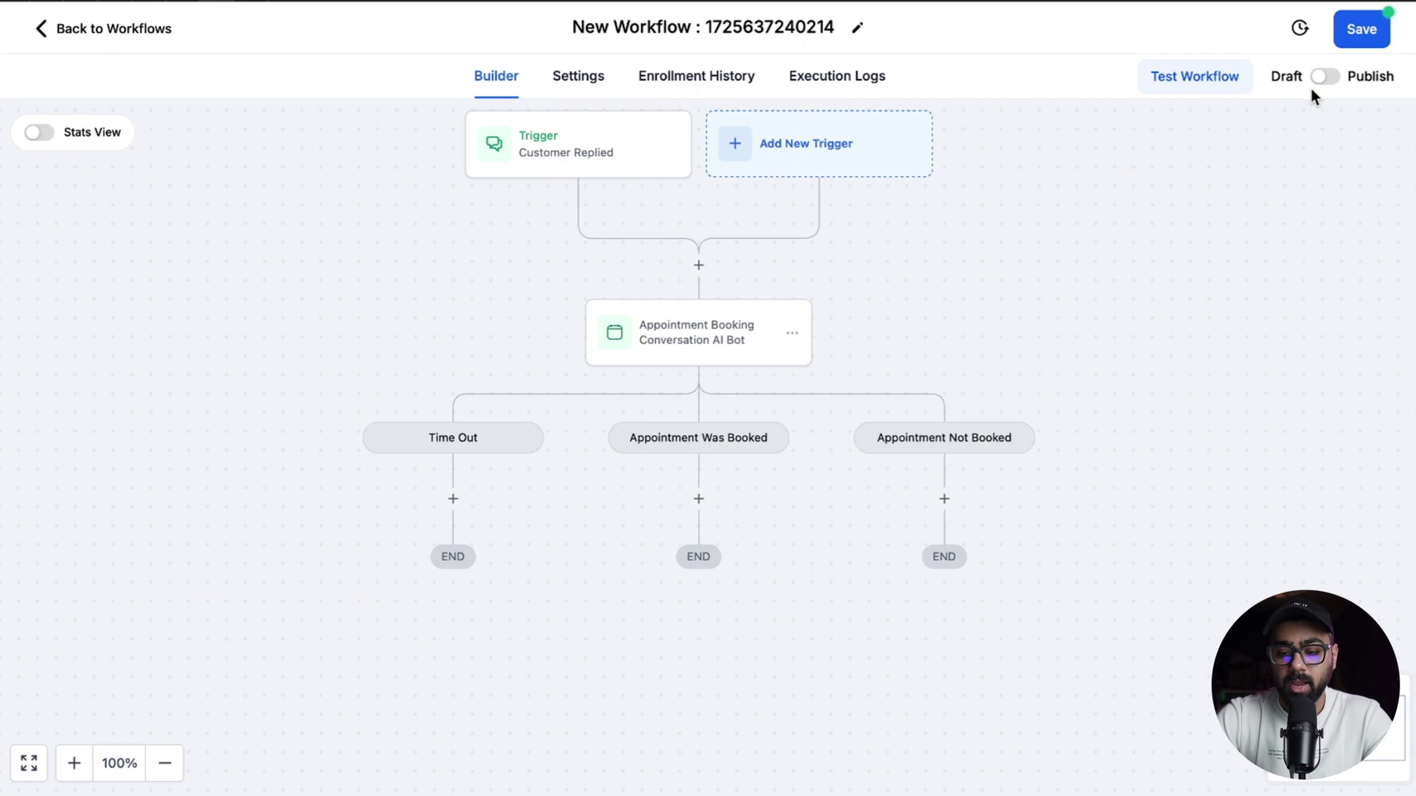
{"action": "left_click", "coordinate": [1327, 77]}
{"action": "left_click", "coordinate": [1358, 40]}
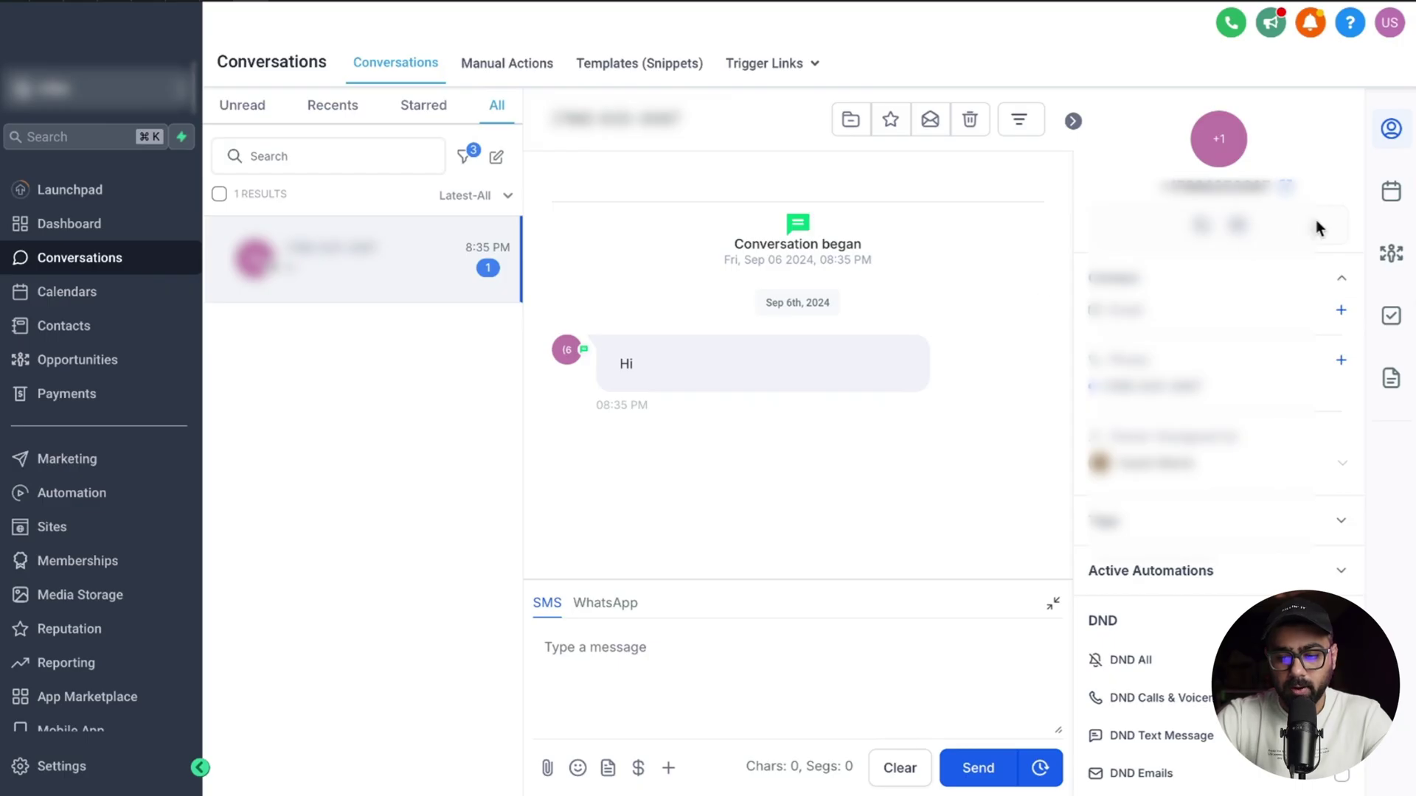
- Check the contact's appointments, note the new 'Hi there' reply, and return to the builder
{"action": "left_click", "coordinate": [1391, 198]}
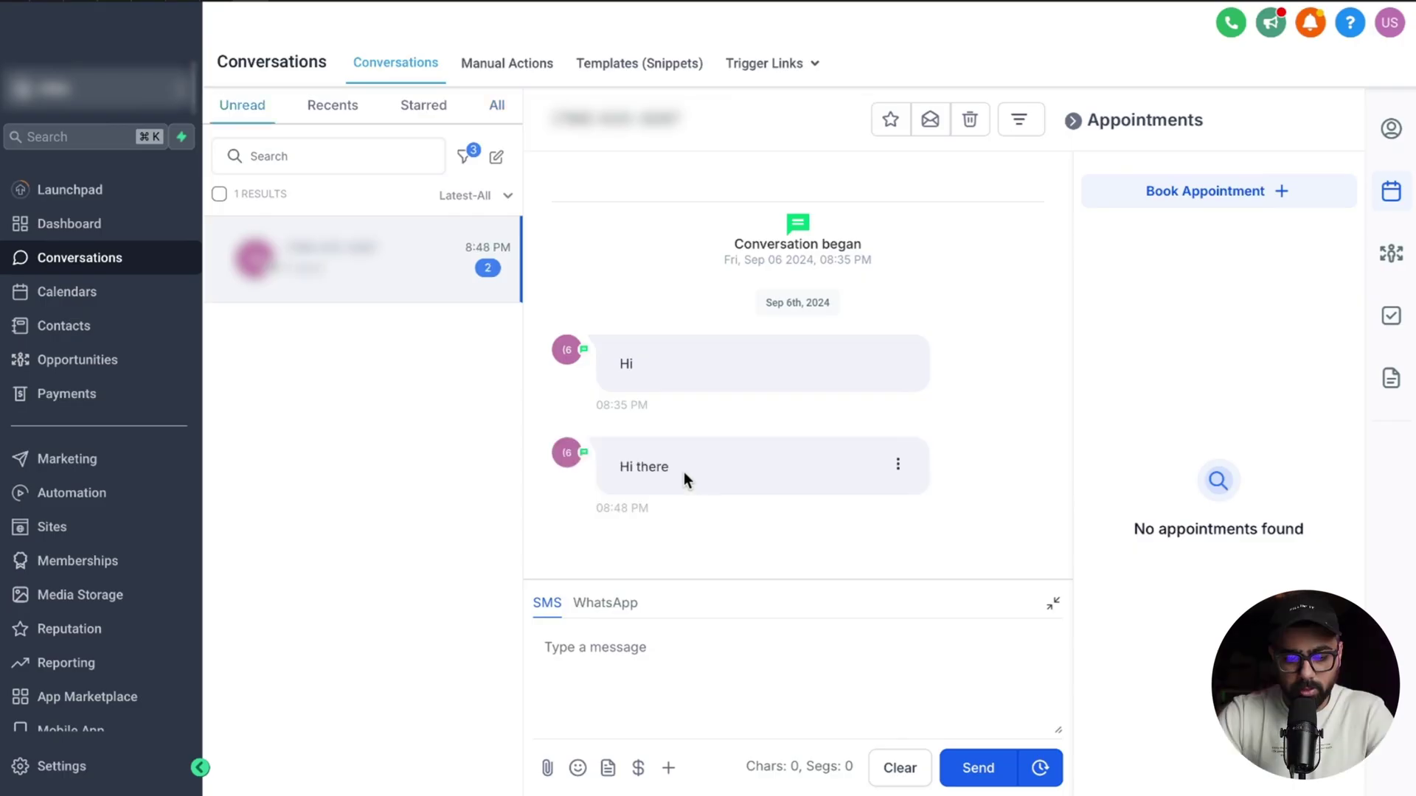
{"action": "left_click_drag", "start_coordinate": [683, 472], "coordinate": [540, 470]}
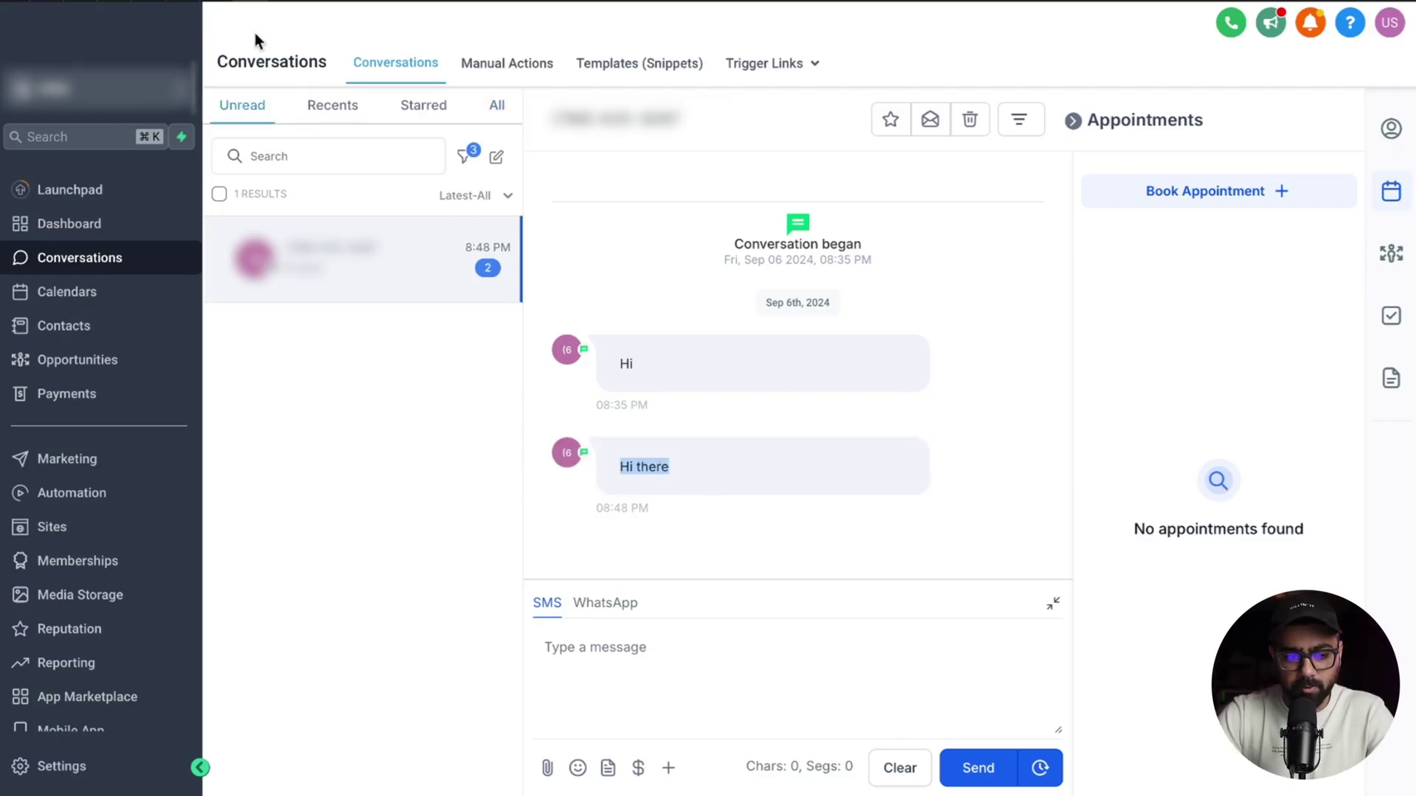
{"action": "left_click", "coordinate": [234, 6]}
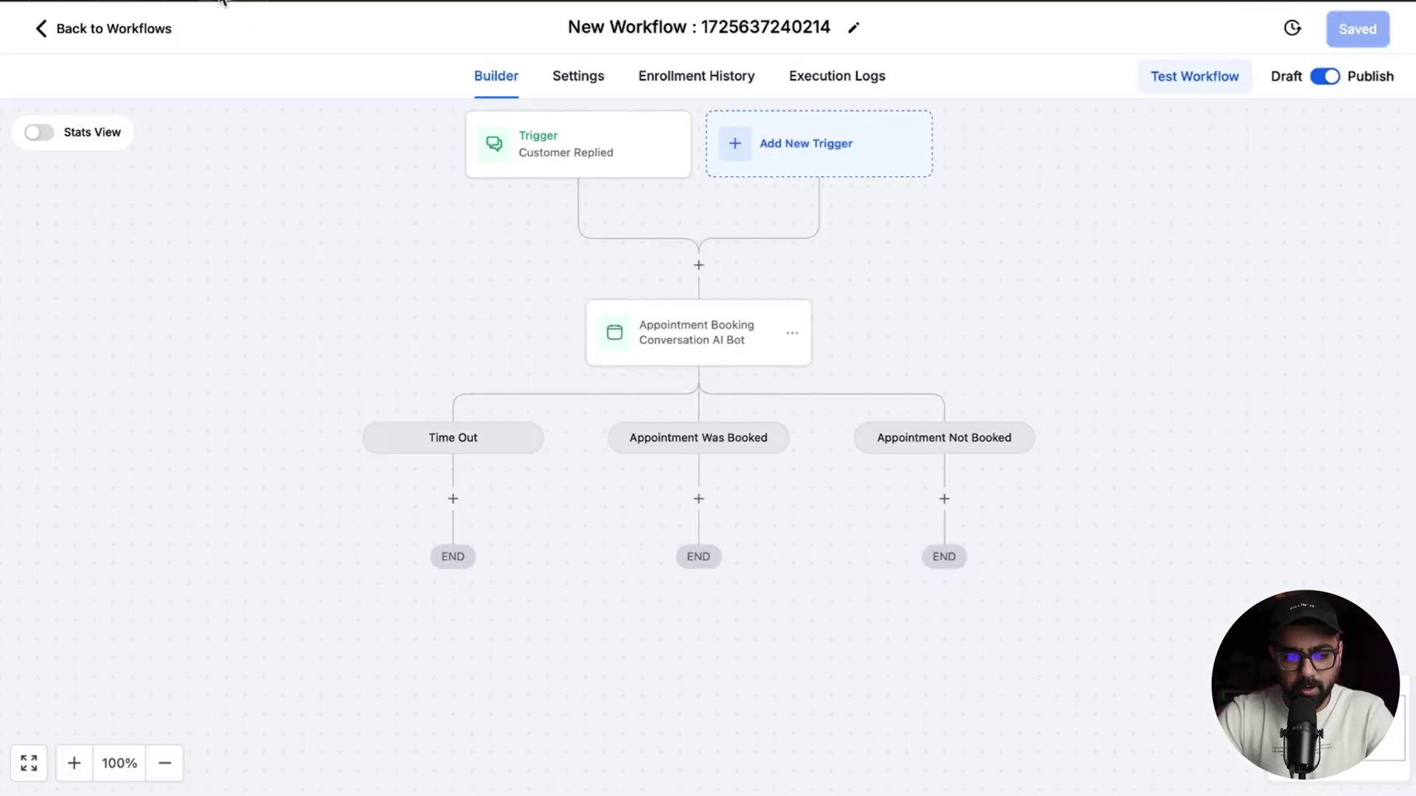
- View the execution logs, then follow the SMS chat booking 9:30 AM on Sep 11, 2024
{"action": "left_click", "coordinate": [810, 81]}
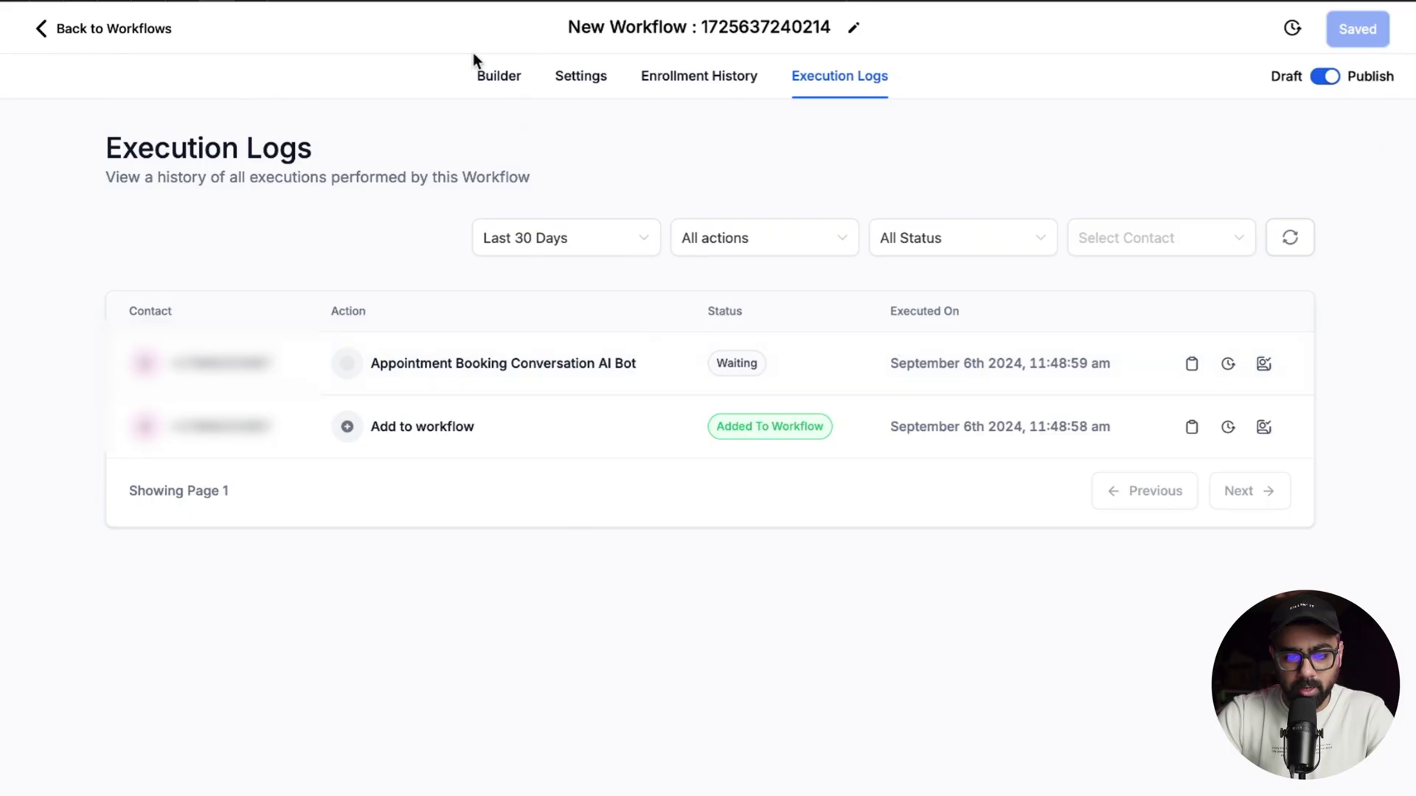
{"action": "left_click", "coordinate": [262, 3]}
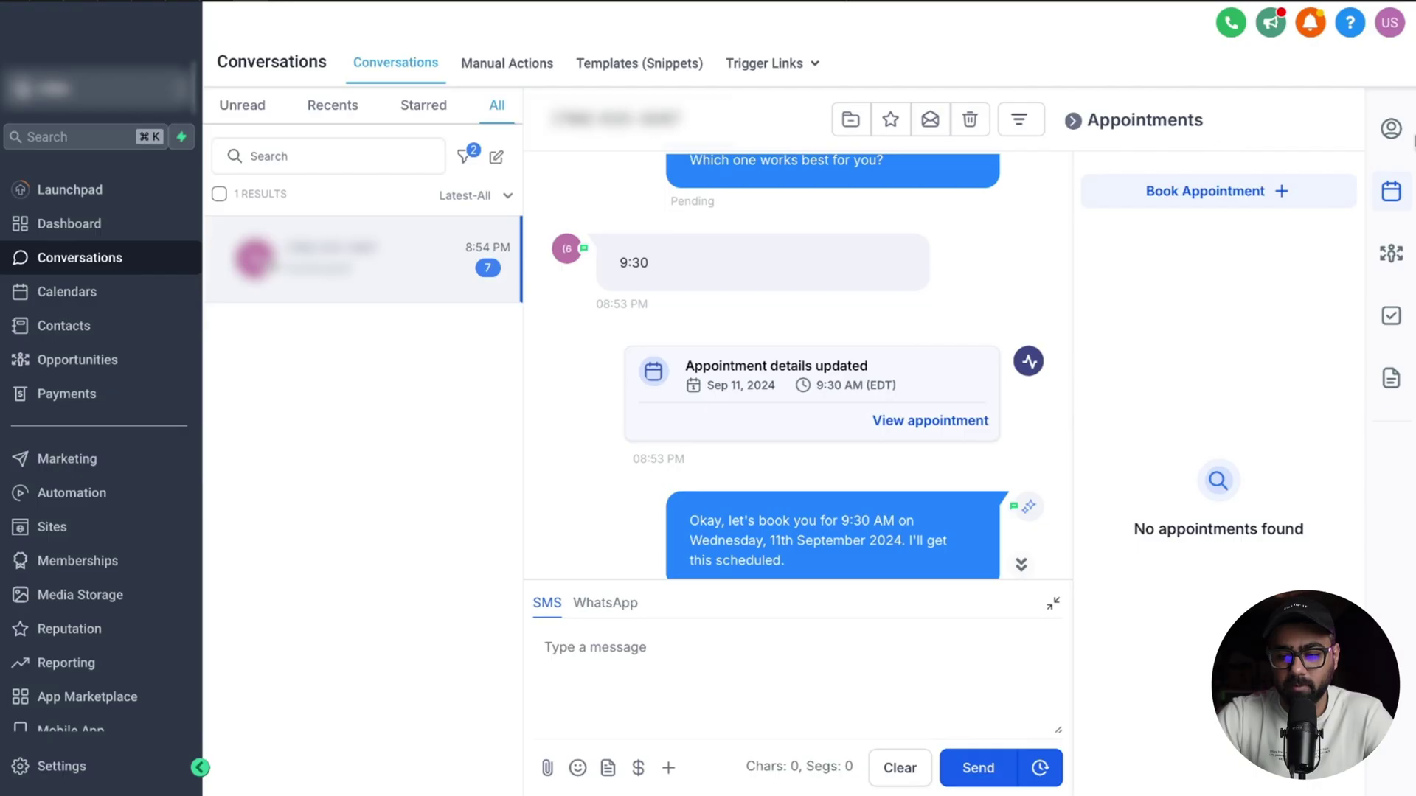
- Refresh the contact's appointments to show the confirmed Sep 11, 2024 9:30 AM Marketing Audit Call
{"action": "left_click", "coordinate": [1391, 128]}
{"action": "left_click", "coordinate": [1393, 192]}
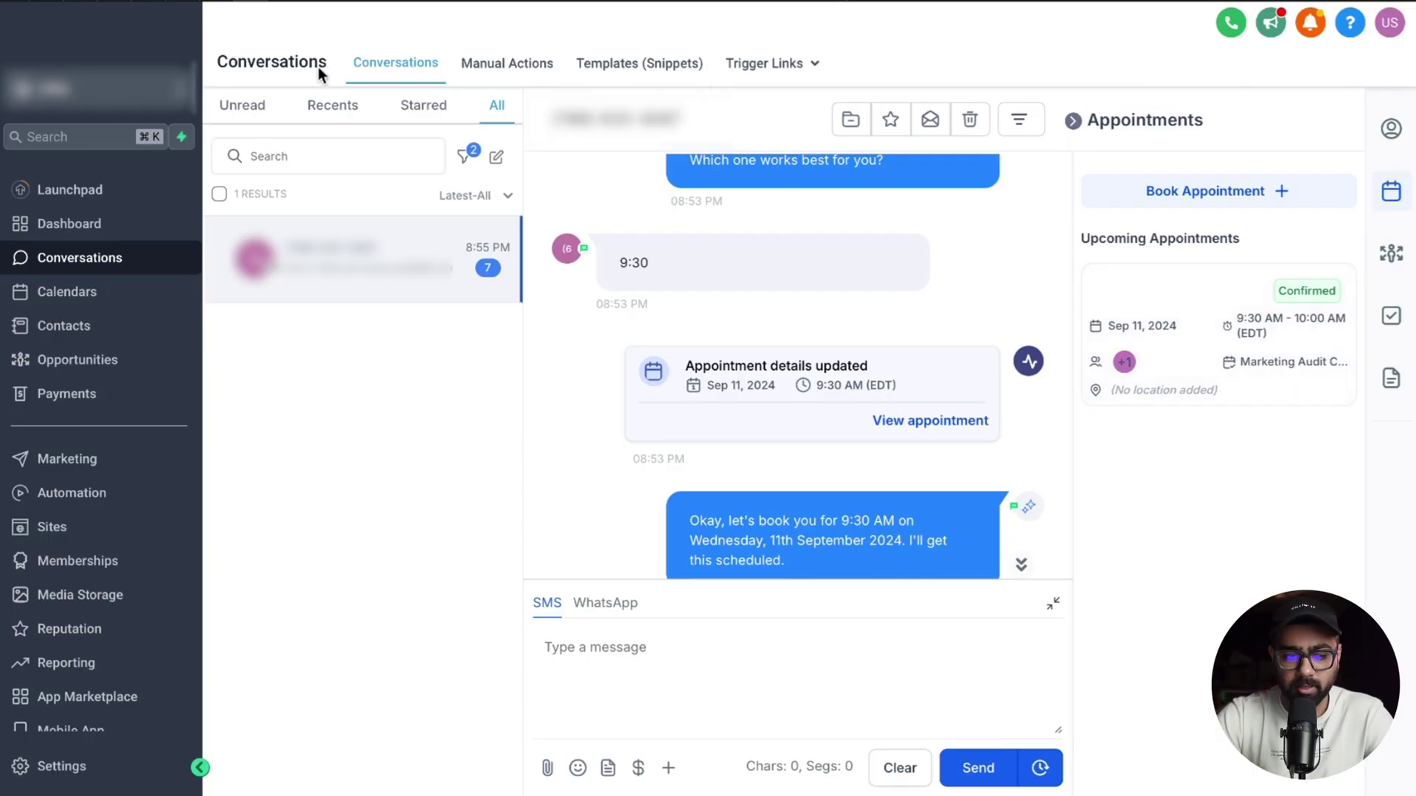
- Go back to the builder canvas showing one contact in the AI Bot step
{"action": "left_click", "coordinate": [229, 2]}
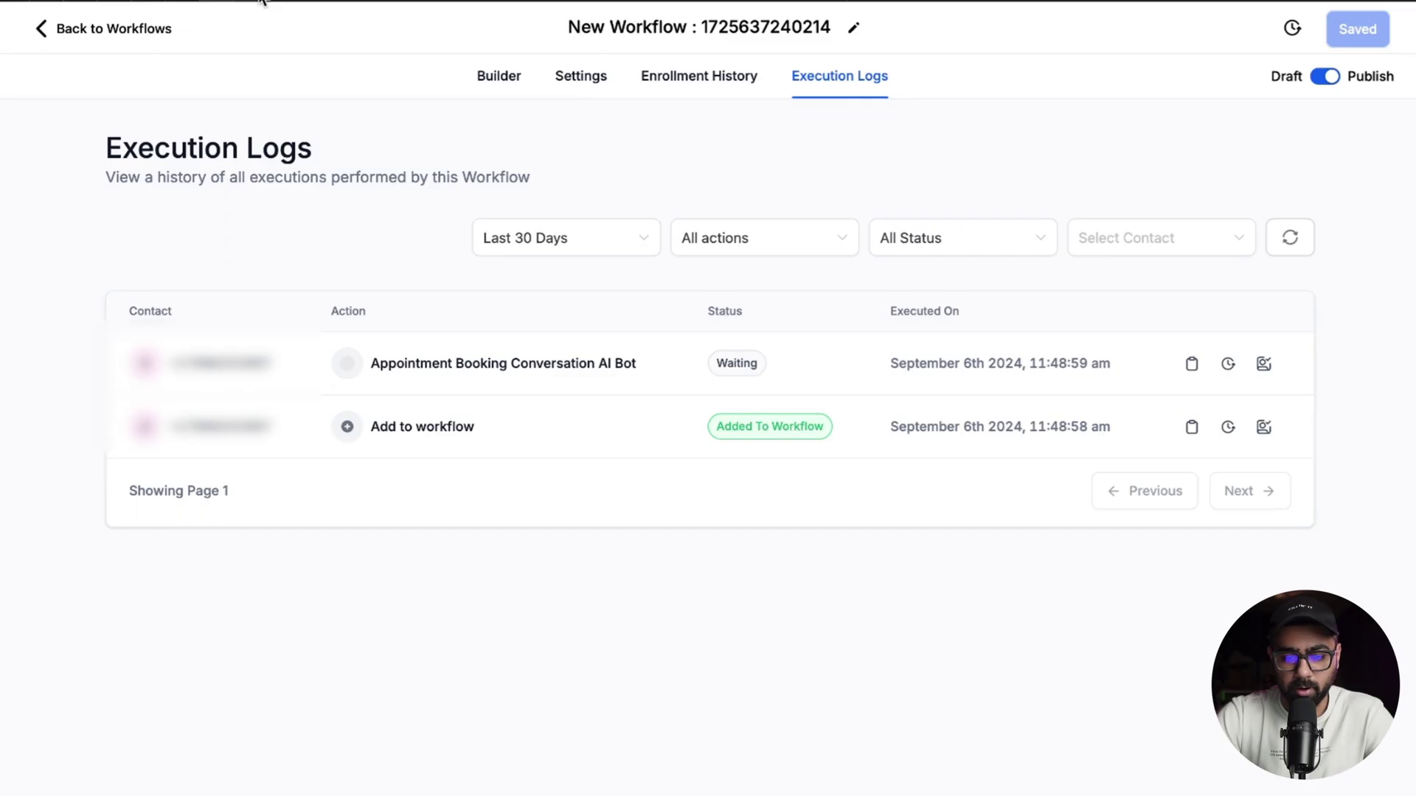
{"action": "left_click", "coordinate": [262, 2]}
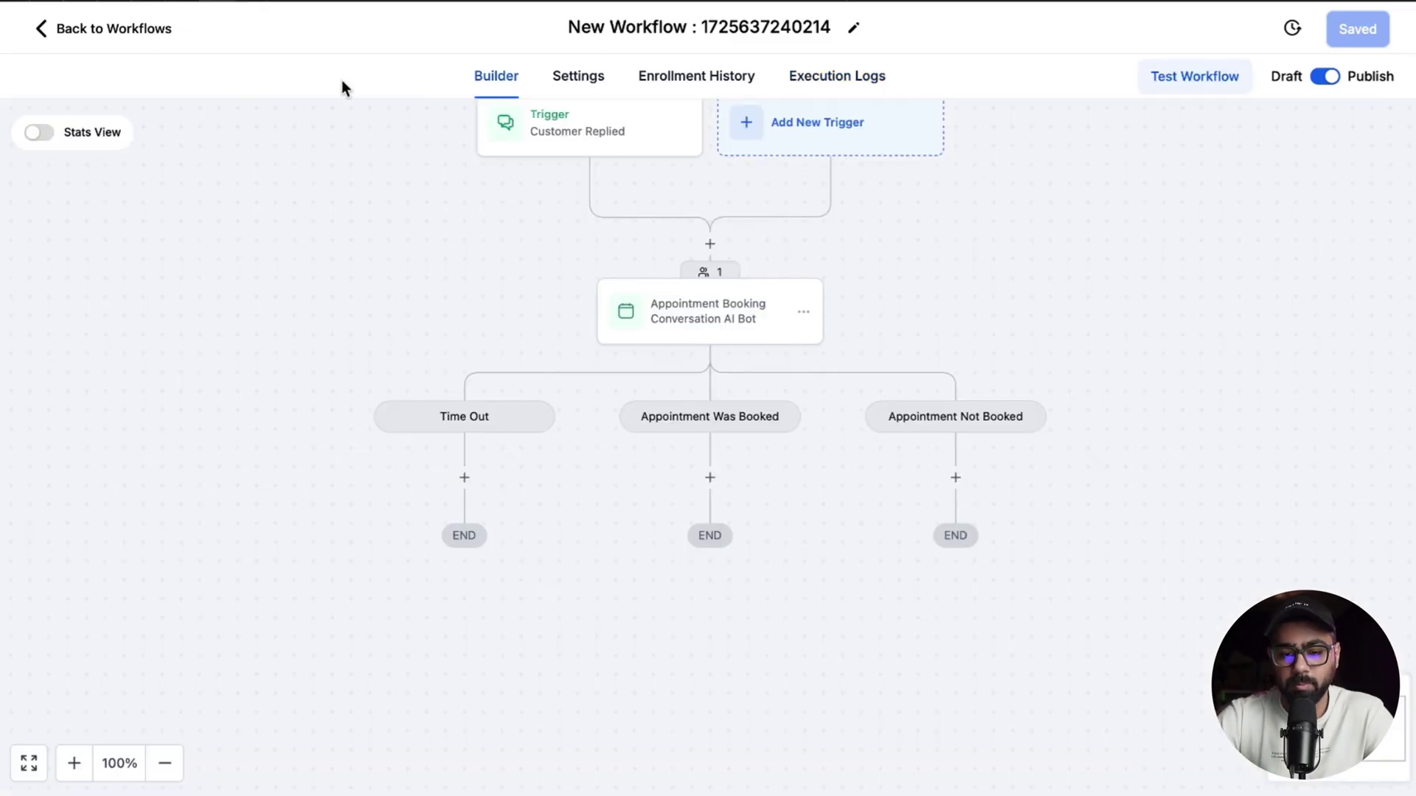